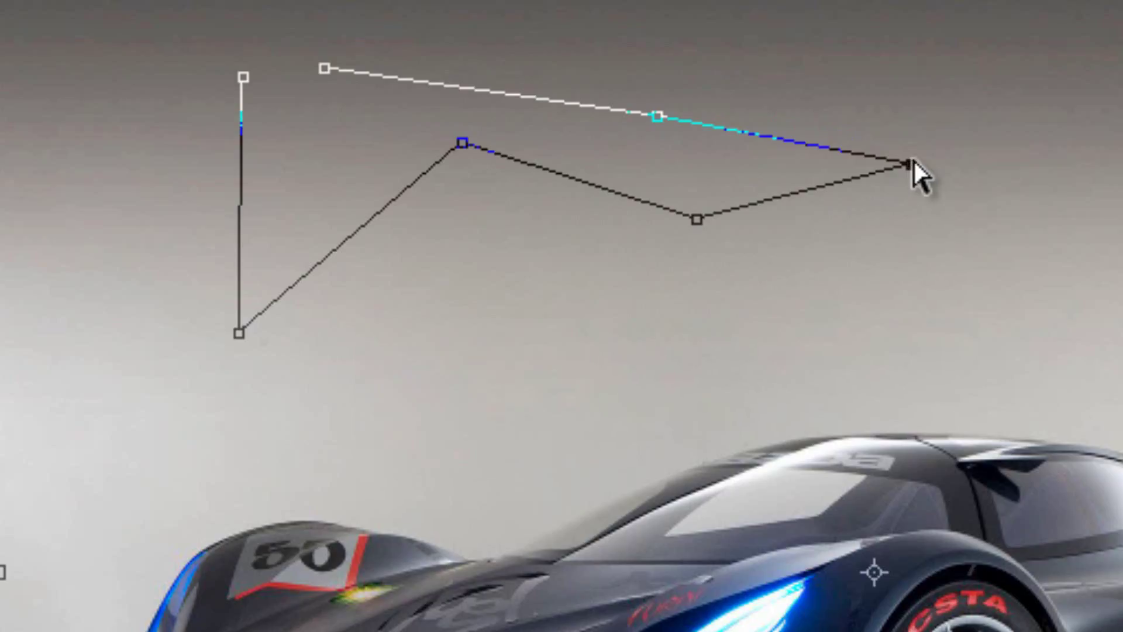
- Reposition the far-end anchor point and the upper starting anchor point of the open path above the car
left_click_drag(911, 162, 957, 52)
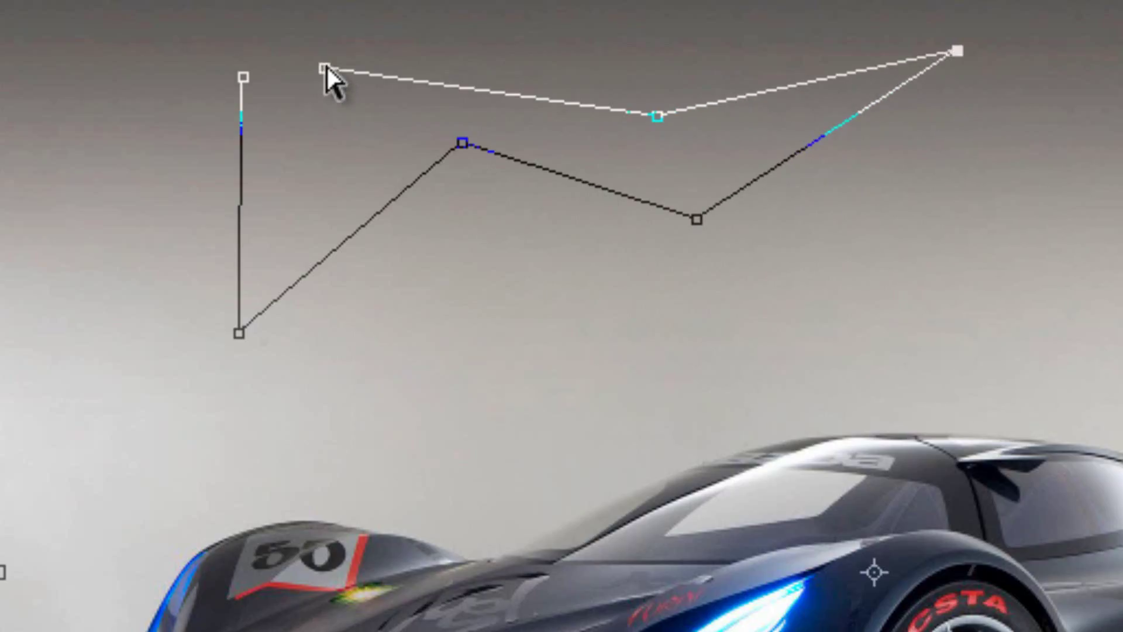
left_click_drag(326, 69, 587, 47)
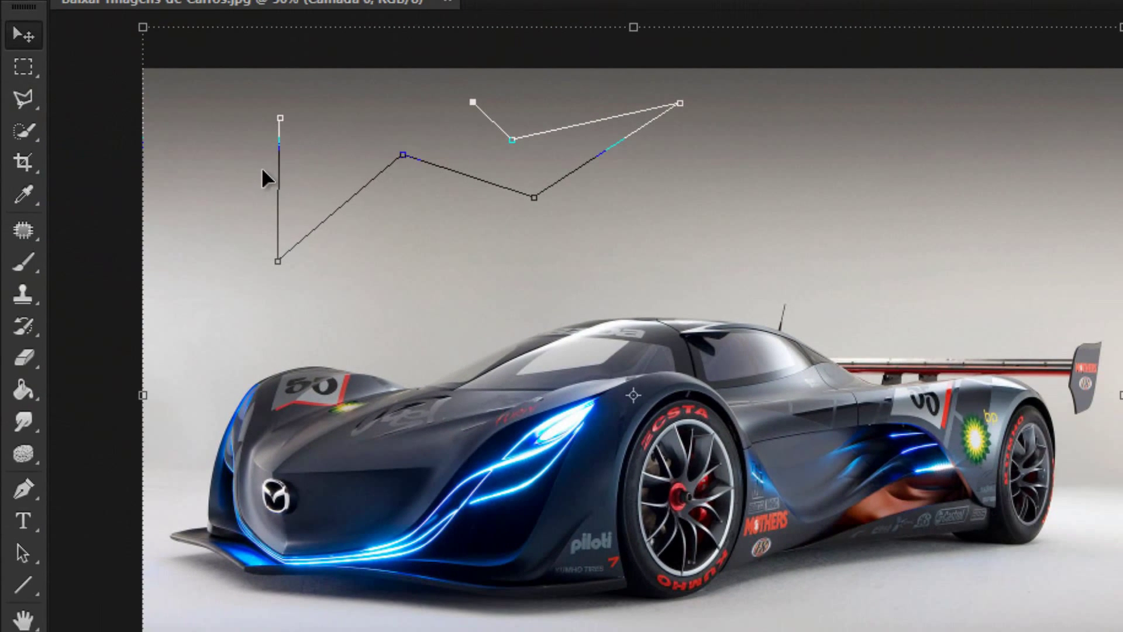
- Outline a polygonal area across the car's hood, windshield and the backdrop above it with the Polygonal Lasso
left_click(20, 159)
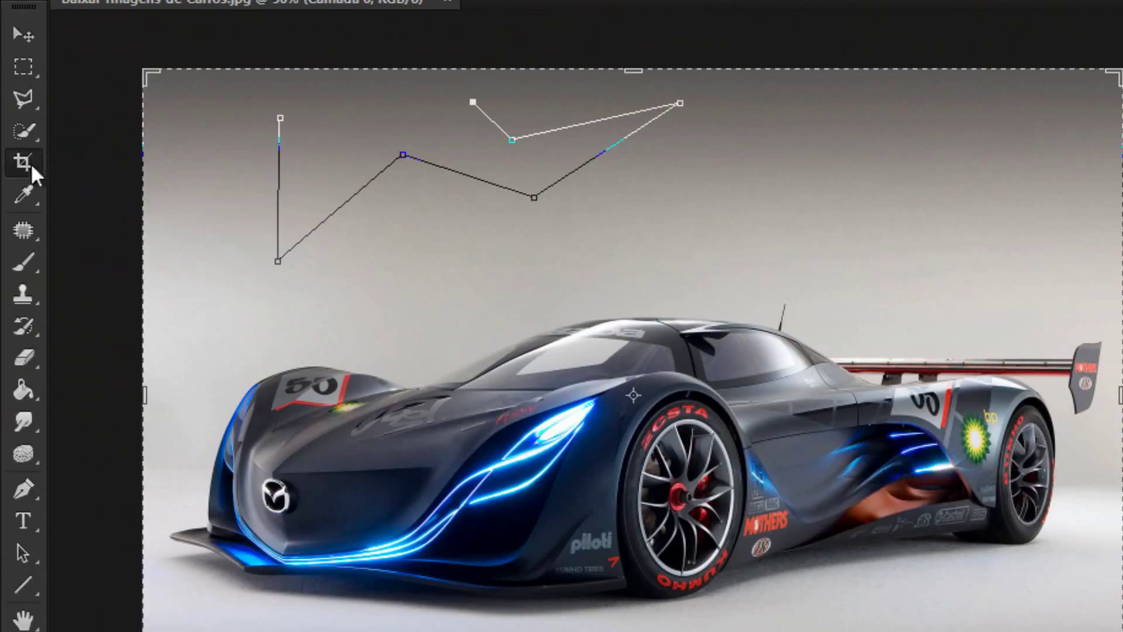
left_click(20, 423)
left_click(22, 292)
left_click(23, 98)
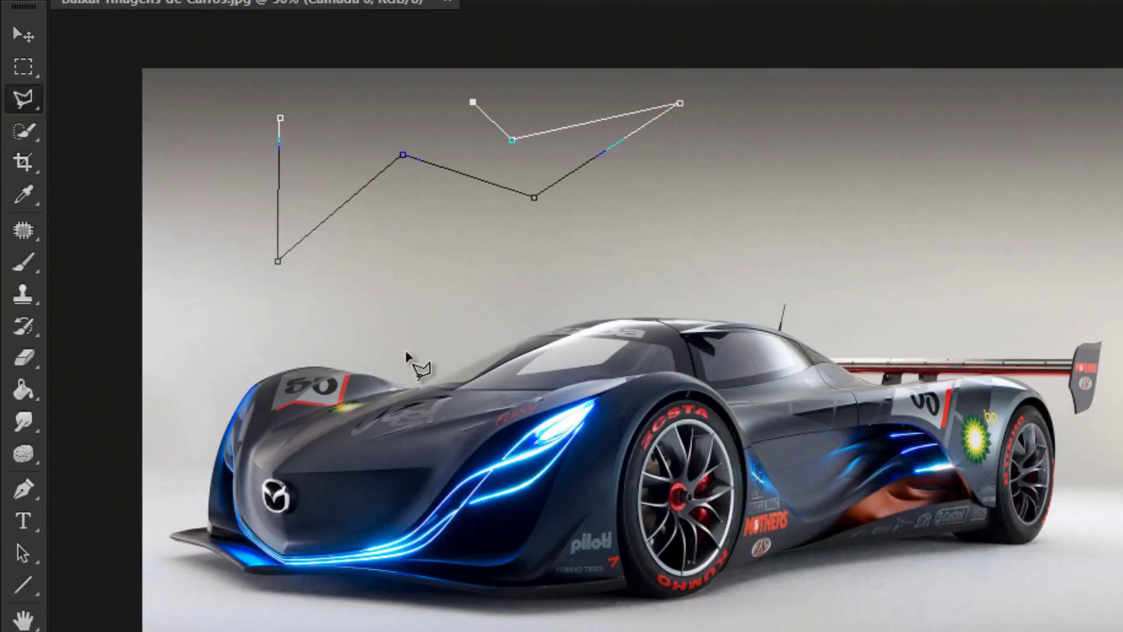
left_click(529, 291)
left_click(426, 291)
left_click(284, 368)
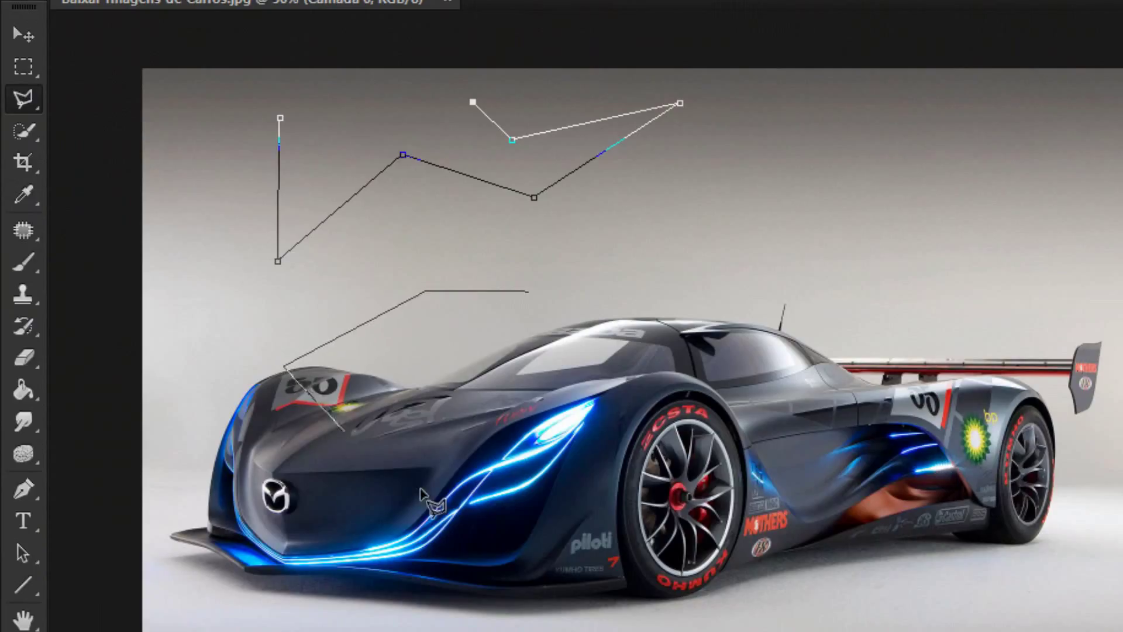
left_click(436, 487)
left_click(663, 361)
left_click(738, 194)
left_click(677, 192)
left_click(531, 264)
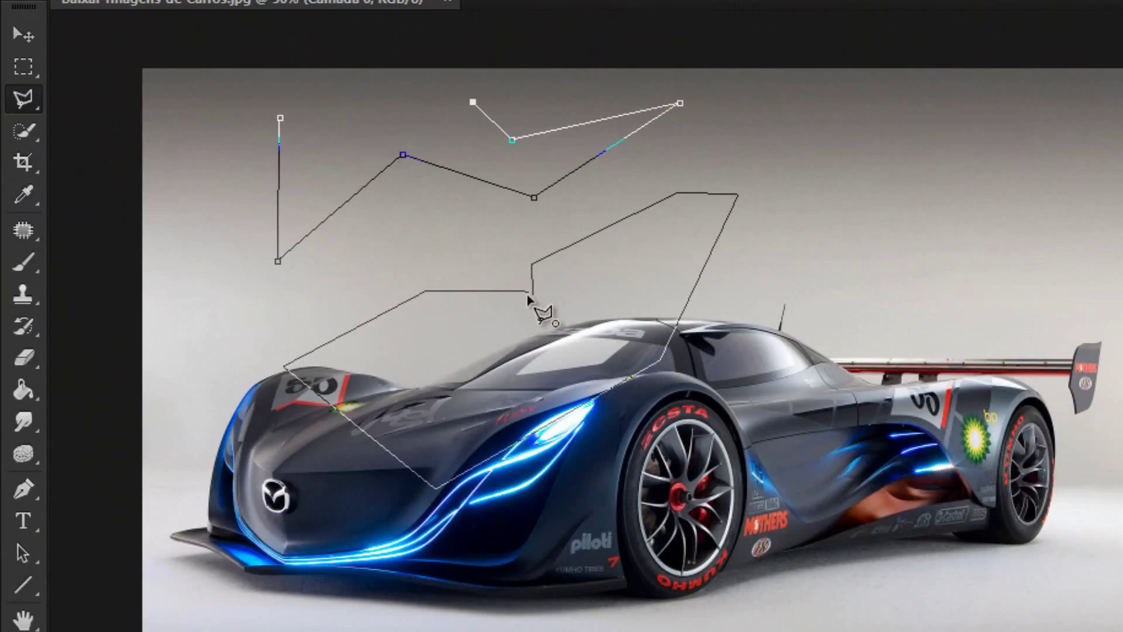
- Try to switch to other tools while the lasso outline is still open, and cancel the outline
left_click(555, 366)
key("BackSpace")
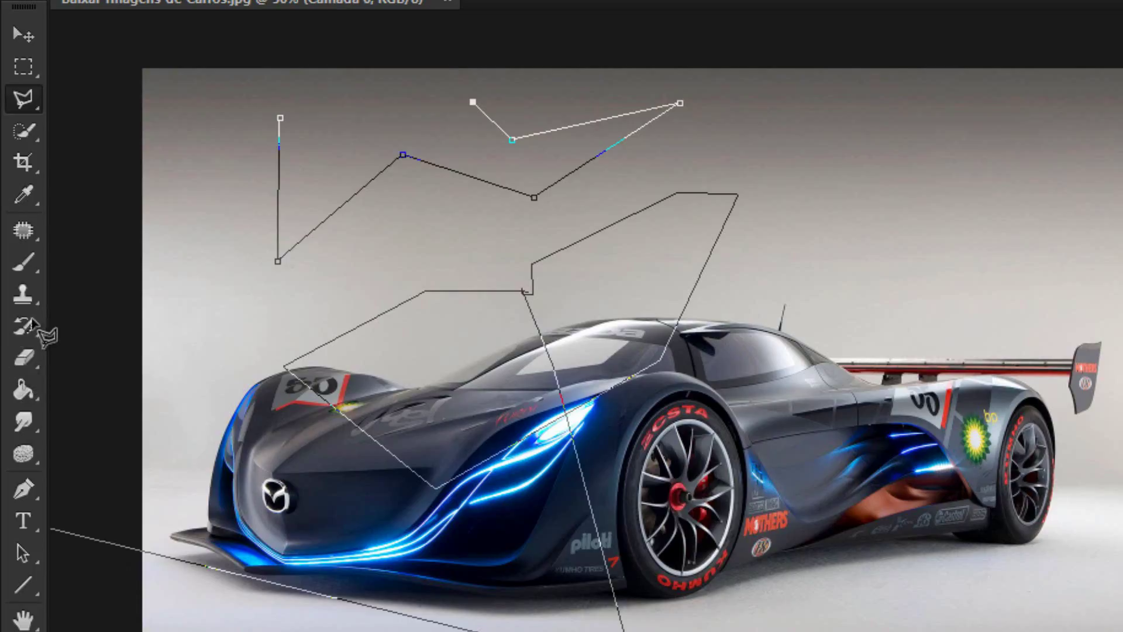
left_click(20, 168)
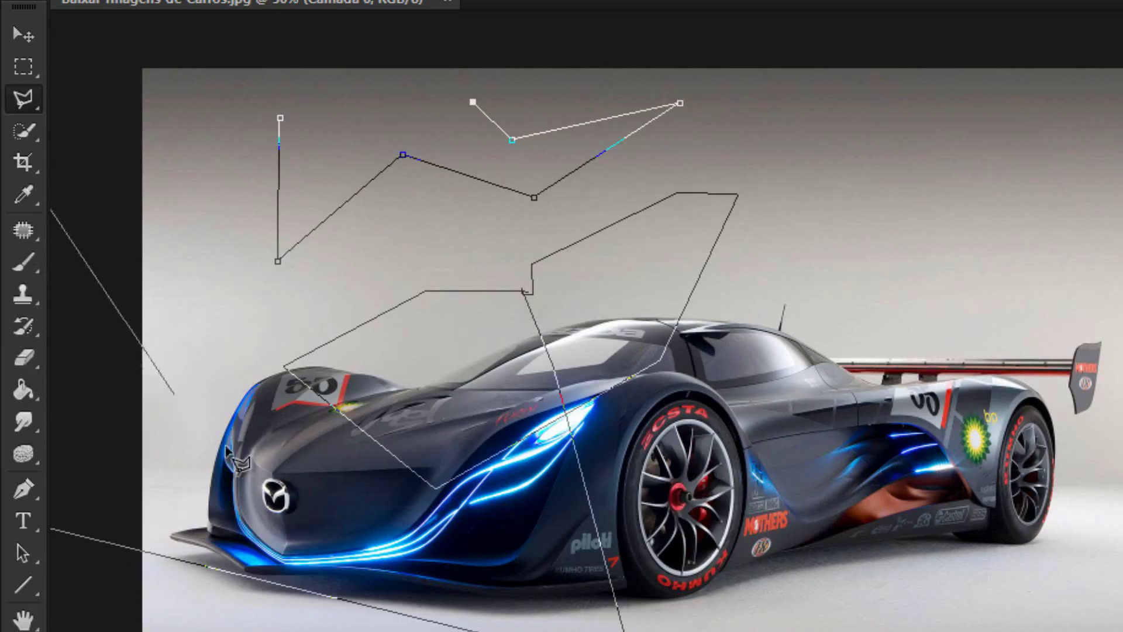
left_click(456, 512)
left_click(21, 415)
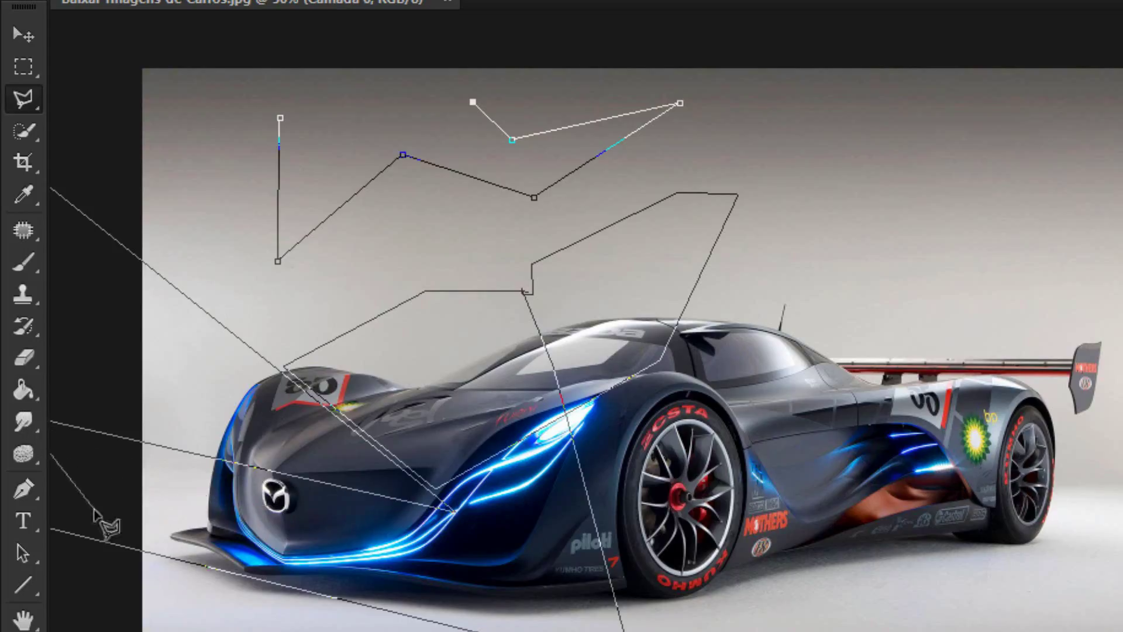
key("Escape")
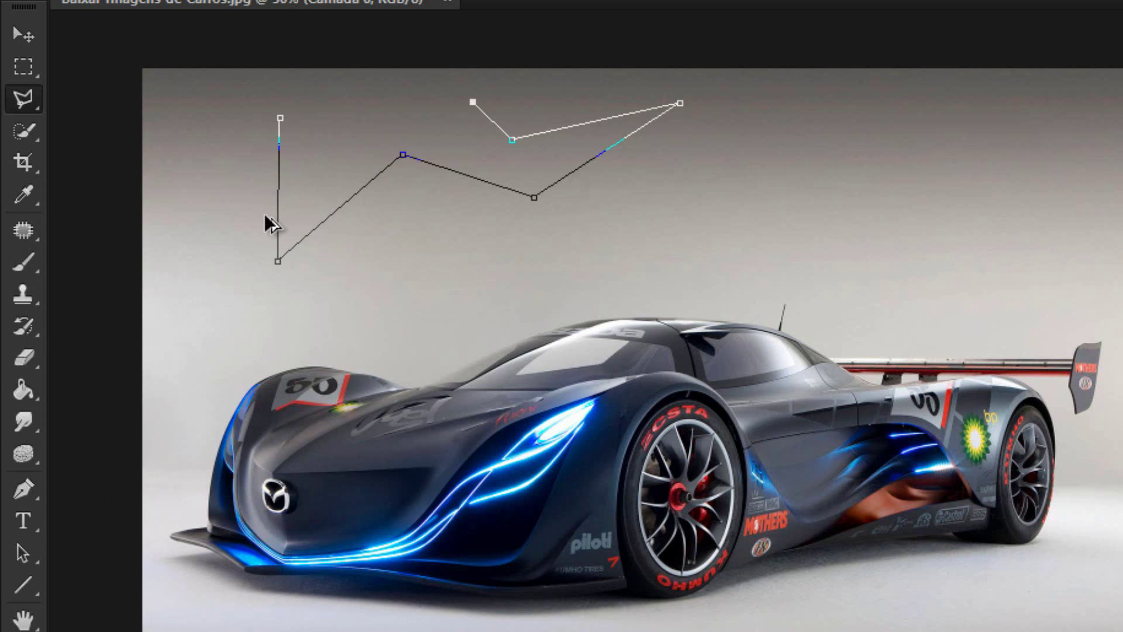
- Undo the path edits one after another until the whole path above the car is removed
key("ctrl+alt+z")
key("ctrl+alt+z")
key("ctrl+alt+z")
key("ctrl+alt+z")
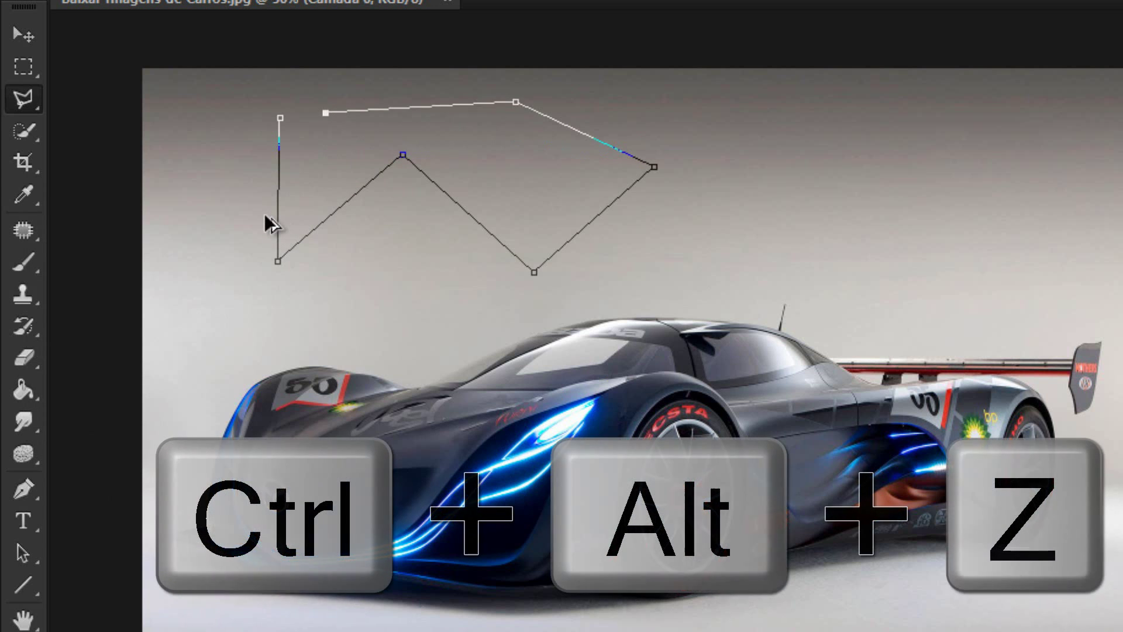
key("ctrl+alt+z")
key("ctrl+alt+z")
key("ctrl+alt+z")
key("ctrl+alt+z")
key("ctrl+alt+z")
key("ctrl+alt+z")
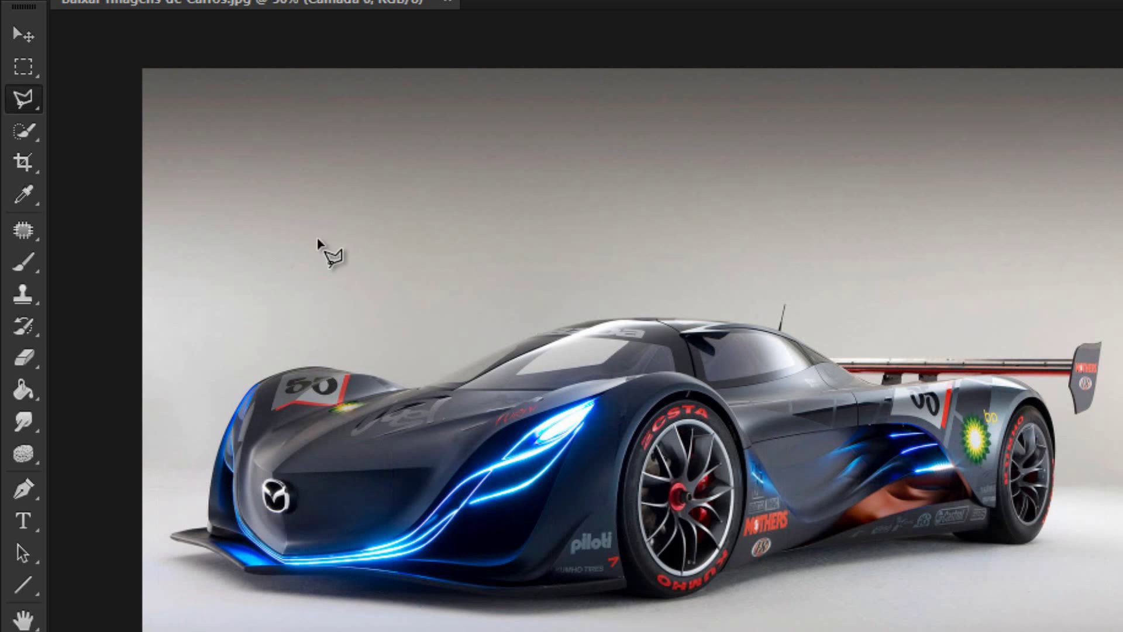
- Draw a closed curved Pen tool path over the backdrop and the car's front, and convert it to a selection
left_click(25, 488)
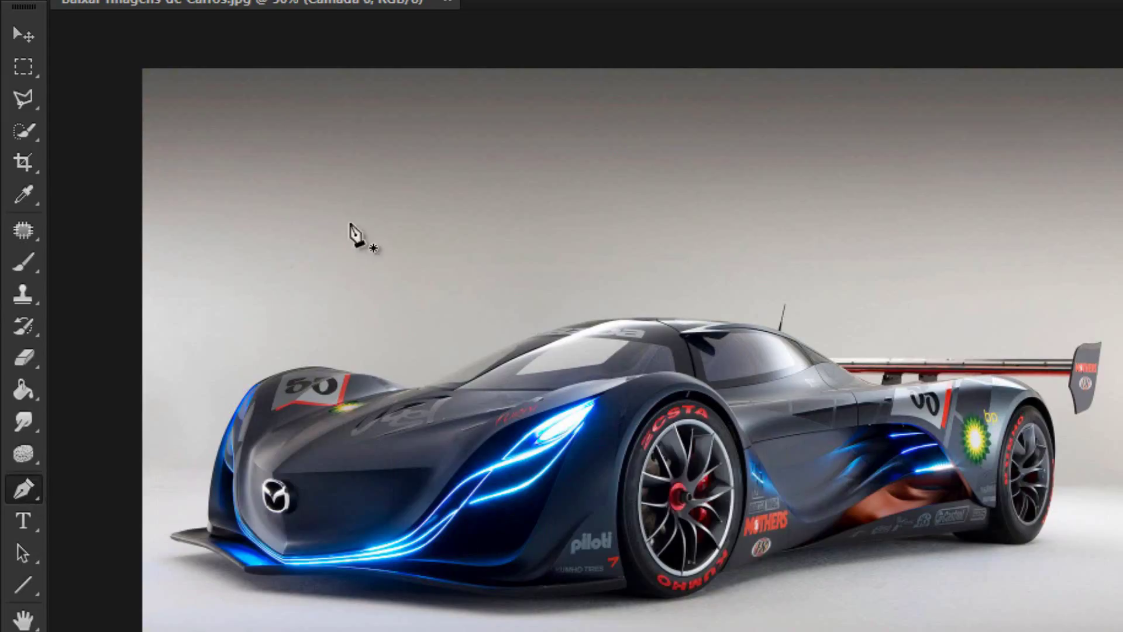
left_click(288, 199)
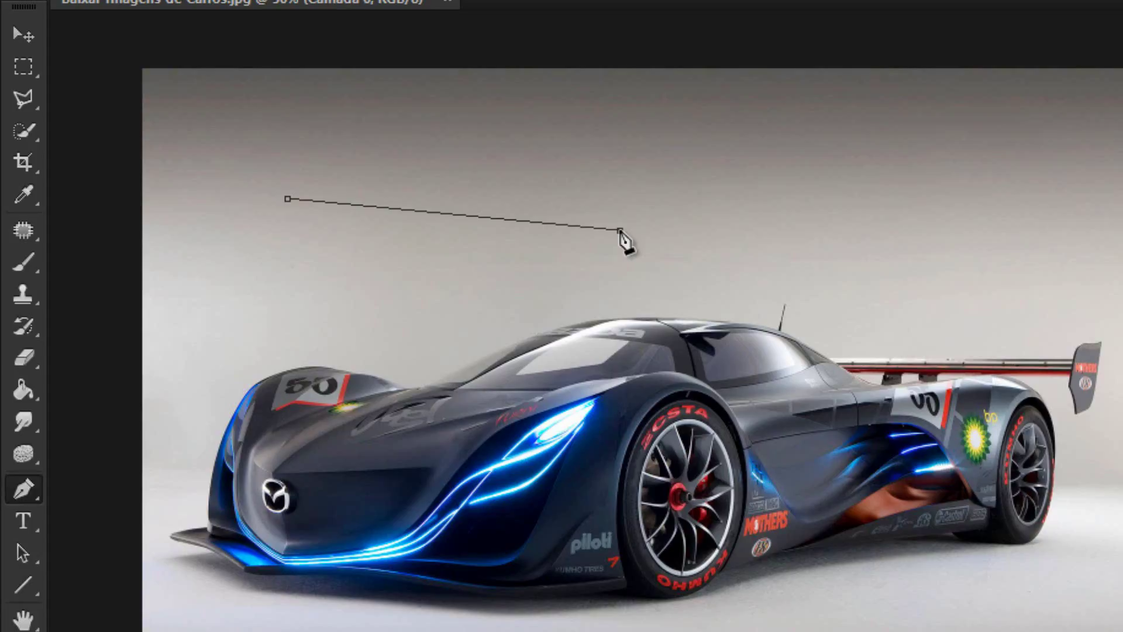
left_click_drag(621, 234, 590, 372)
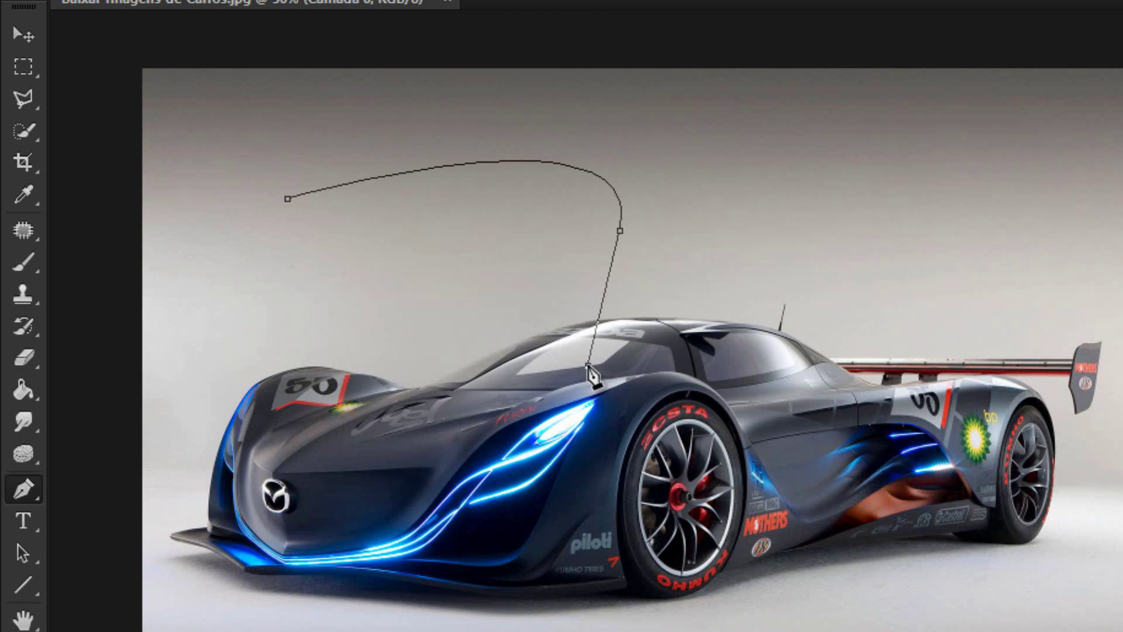
left_click_drag(588, 365, 102, 403)
left_click_drag(107, 444, 201, 338)
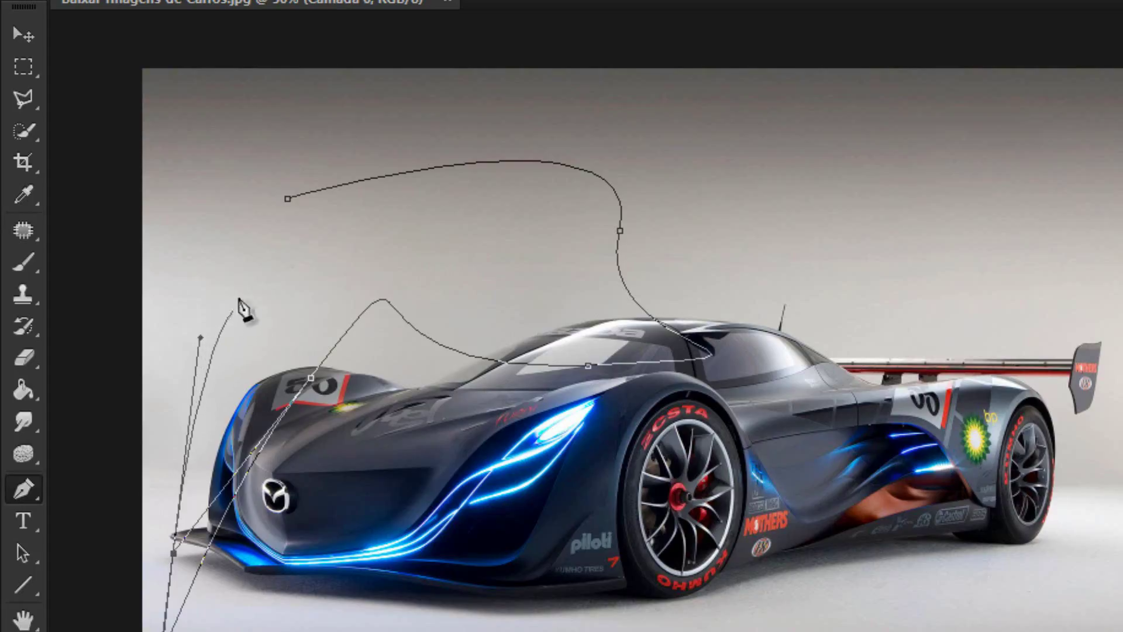
left_click(289, 199)
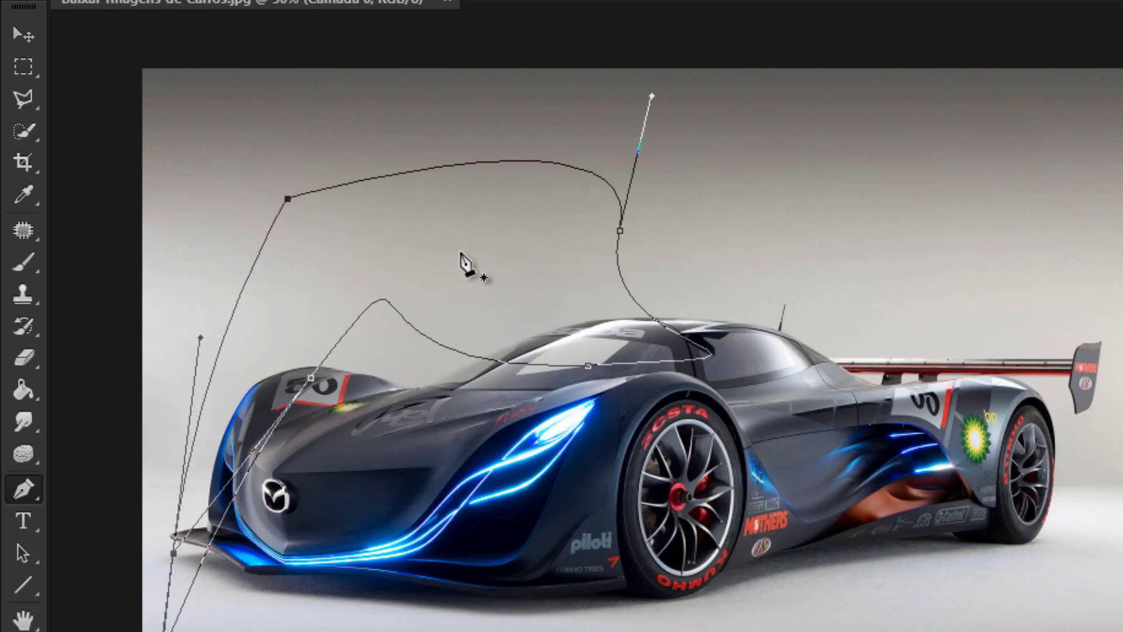
key("ctrl+Return")
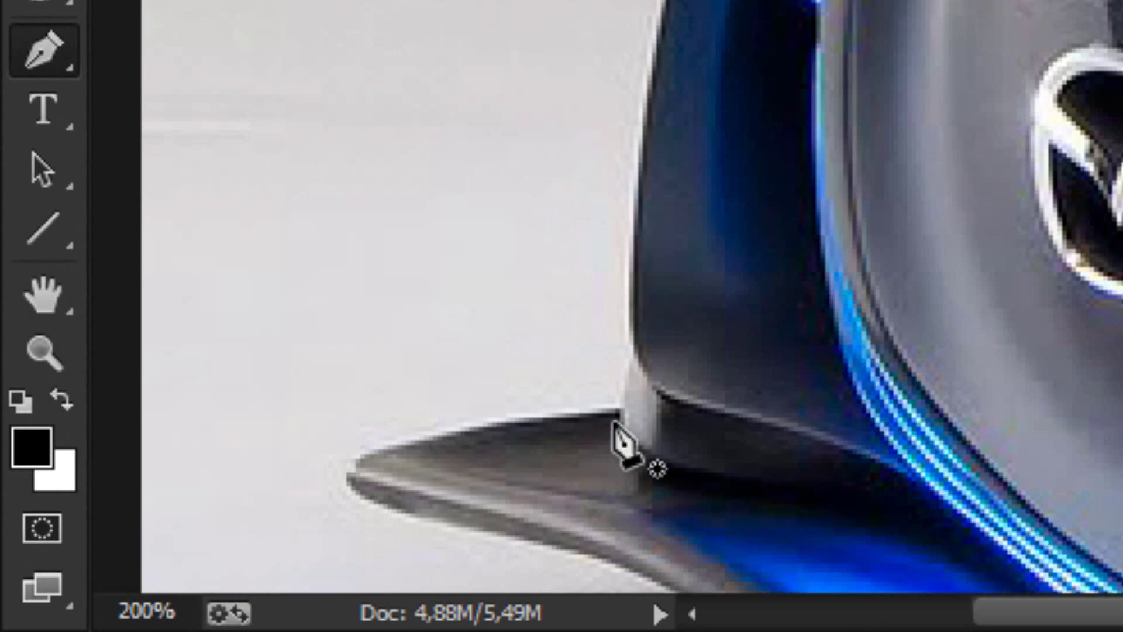
- Start a pen path at the front splitter and trace the car's edge up and over the front fender past the number 50
left_click(622, 416)
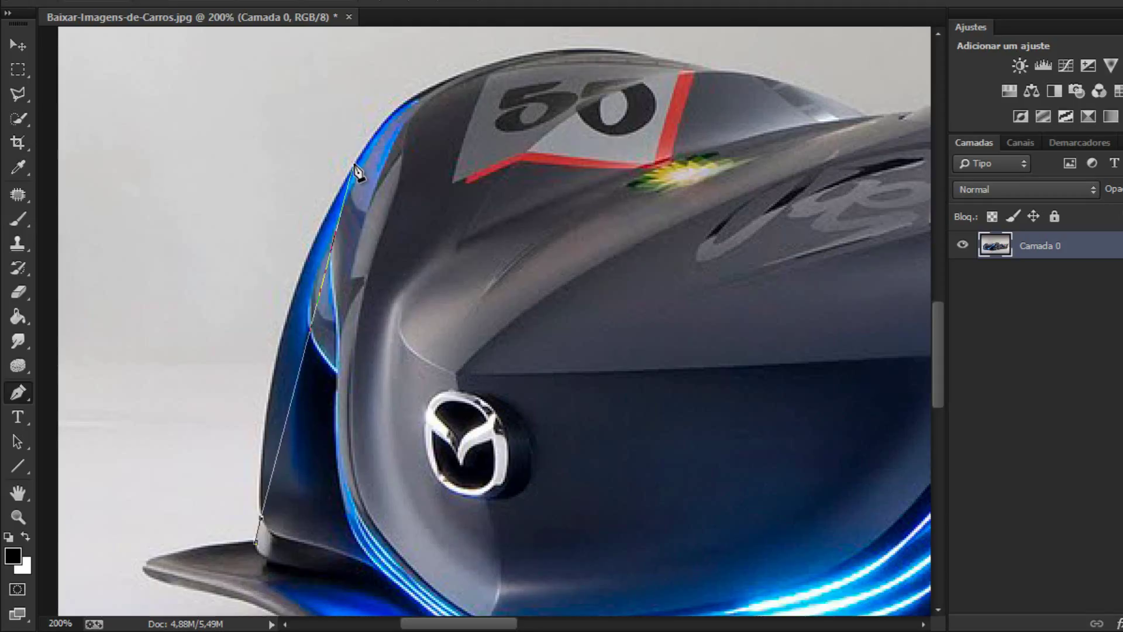
left_click_drag(354, 166, 453, 30)
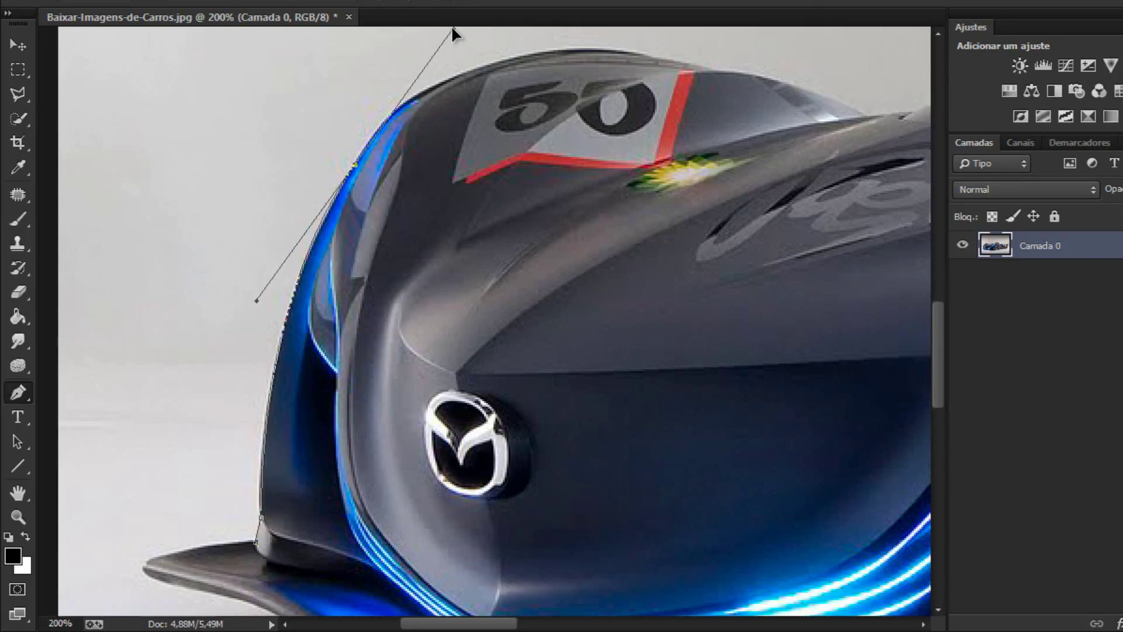
left_click_drag(451, 26, 461, 75)
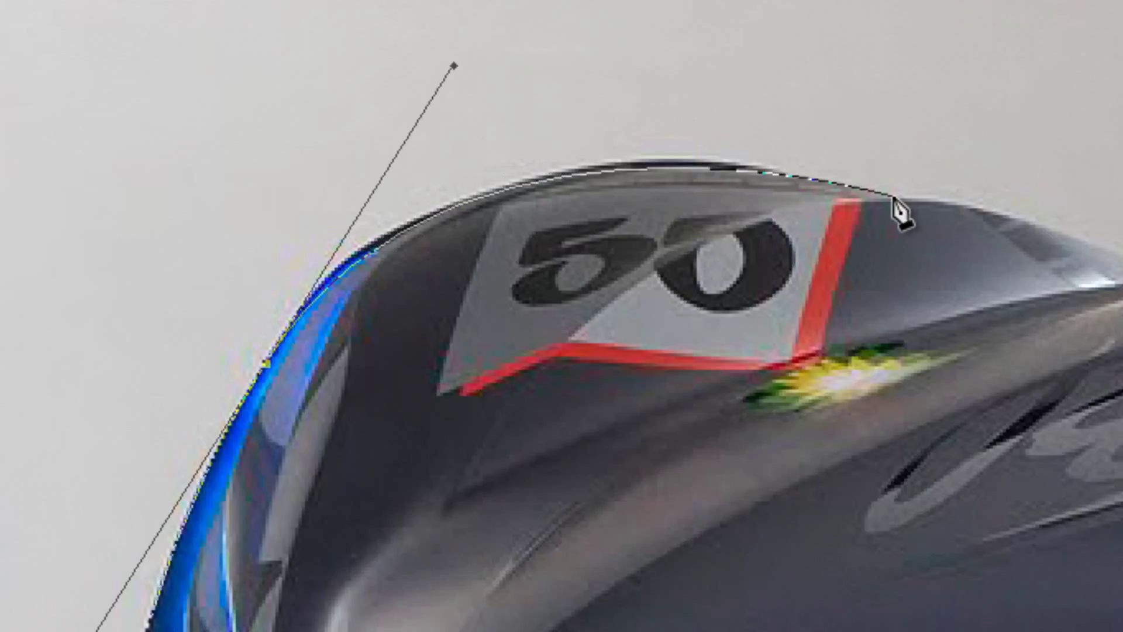
left_click_drag(891, 198, 914, 203)
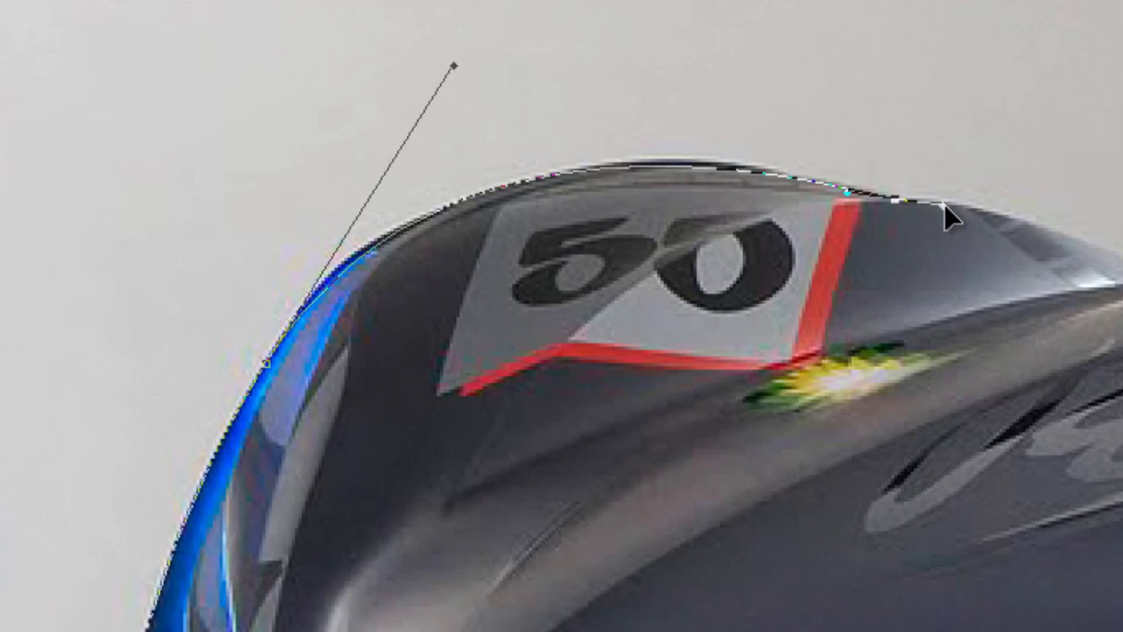
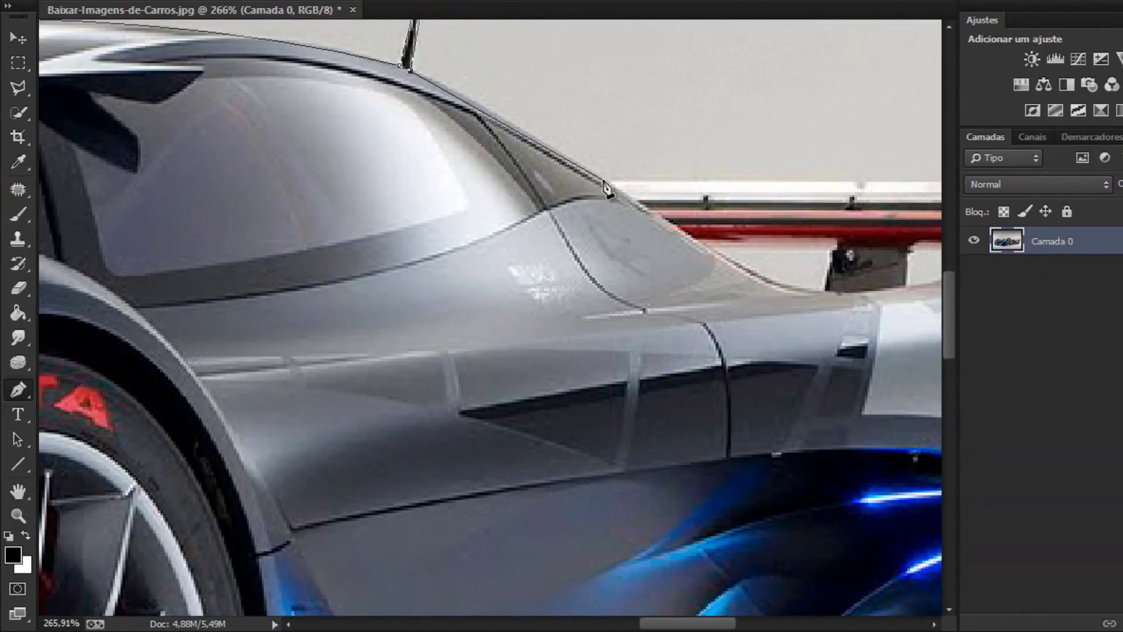
- Continue the path from the rear side window along the top edge of the rear wing to its end plate, redoing misplaced points
left_click_drag(602, 180, 691, 243)
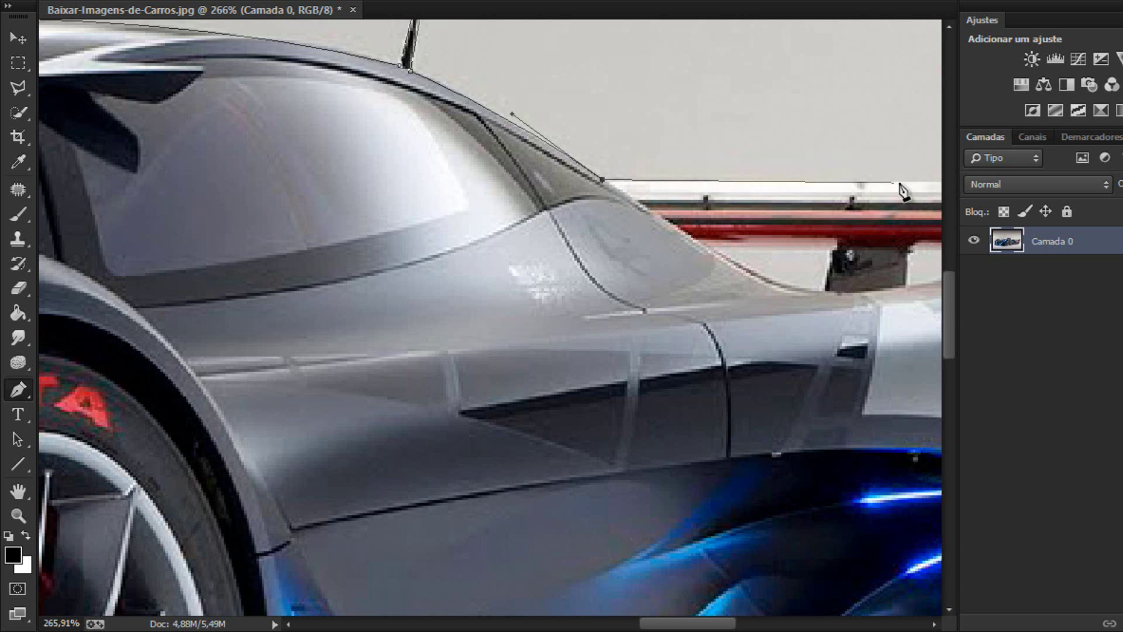
scroll(895, 187, "right", 5)
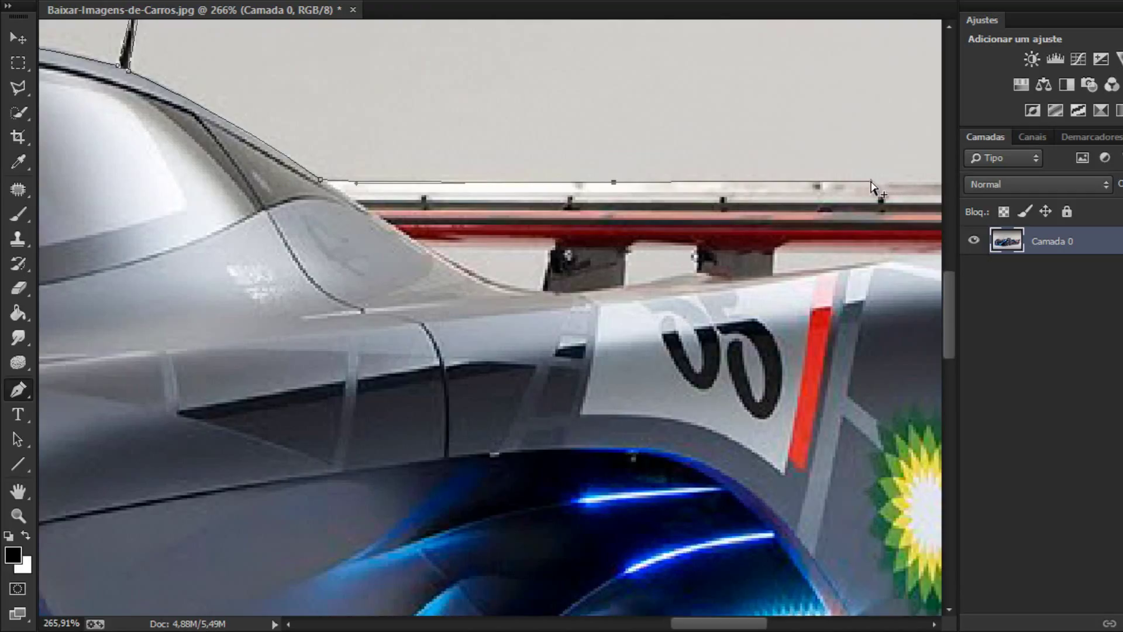
key("ctrl+z")
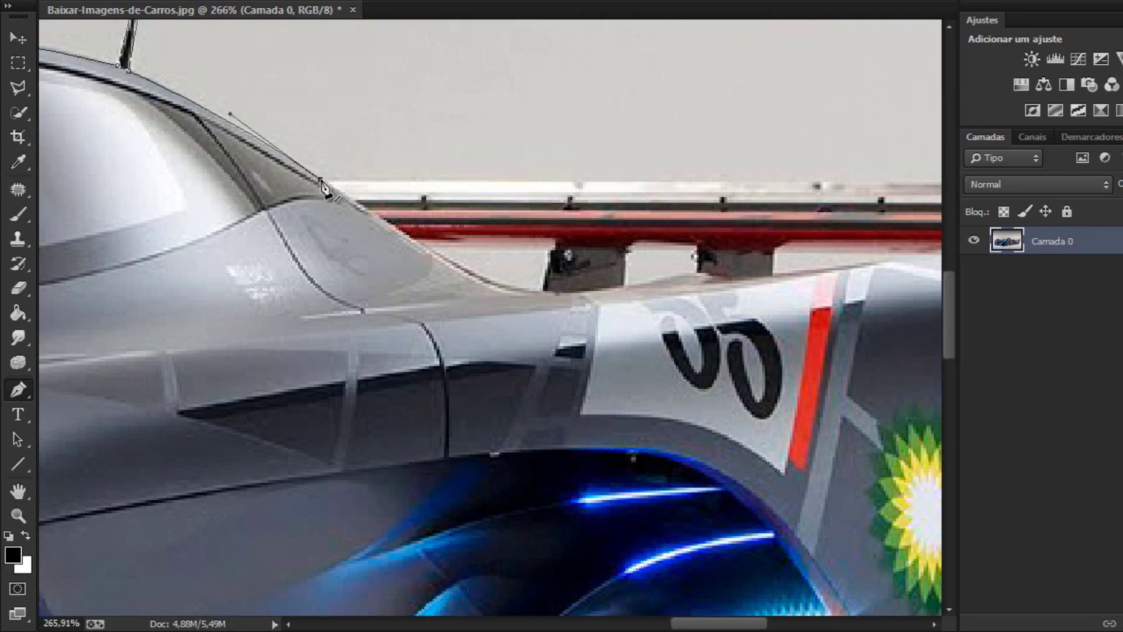
scroll(322, 184, "down", 4, "alt")
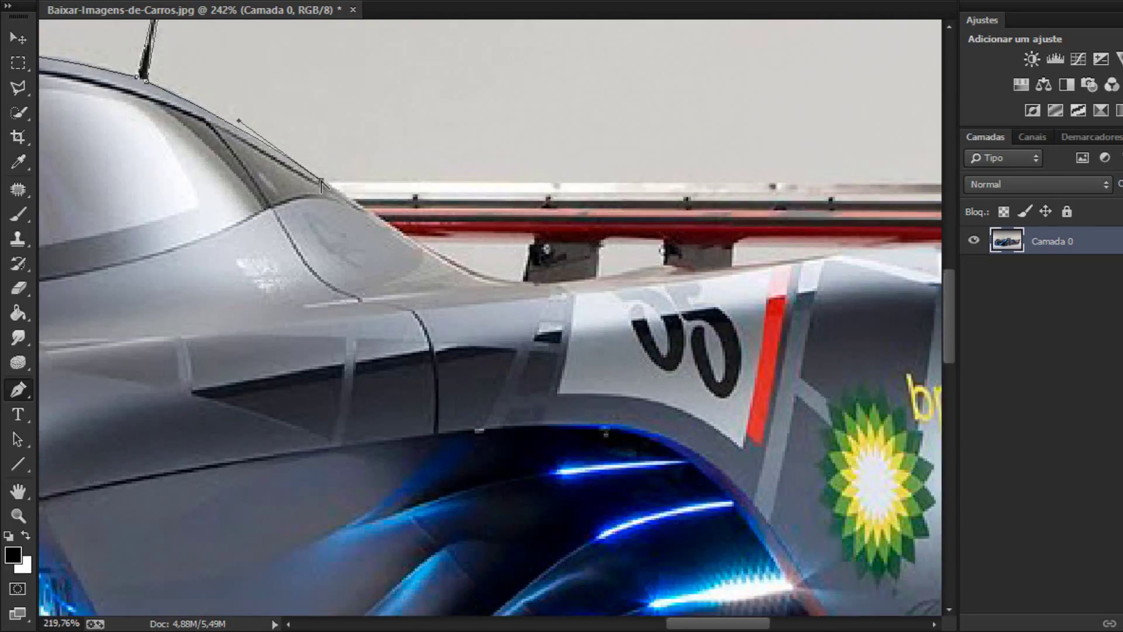
scroll(322, 185, "down", 2, "alt")
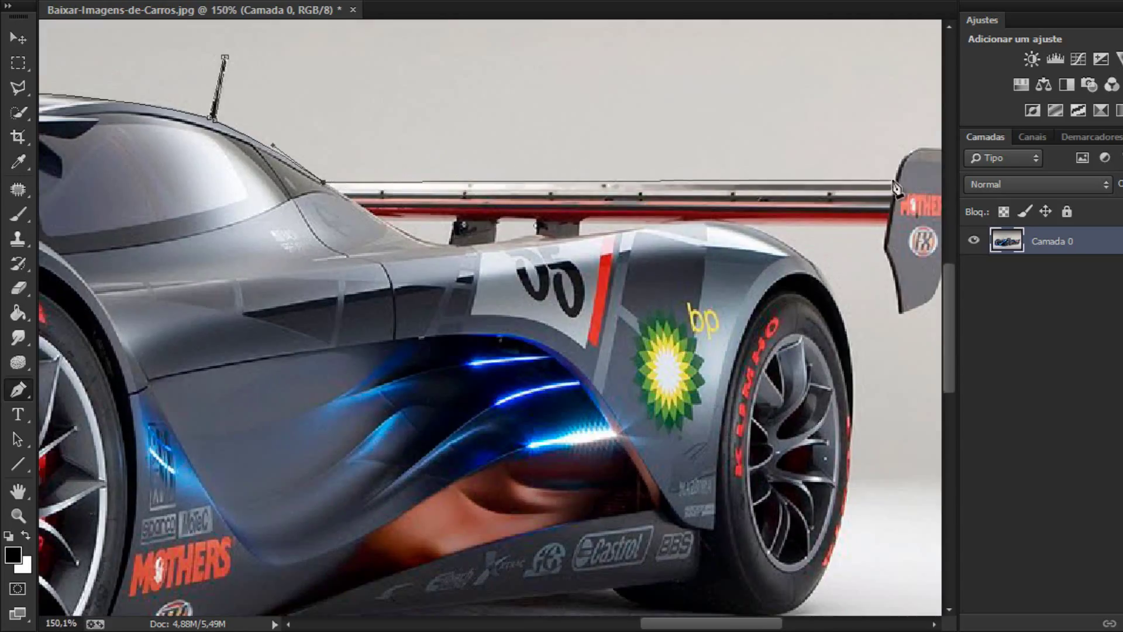
scroll(901, 190, "up", 15, "alt")
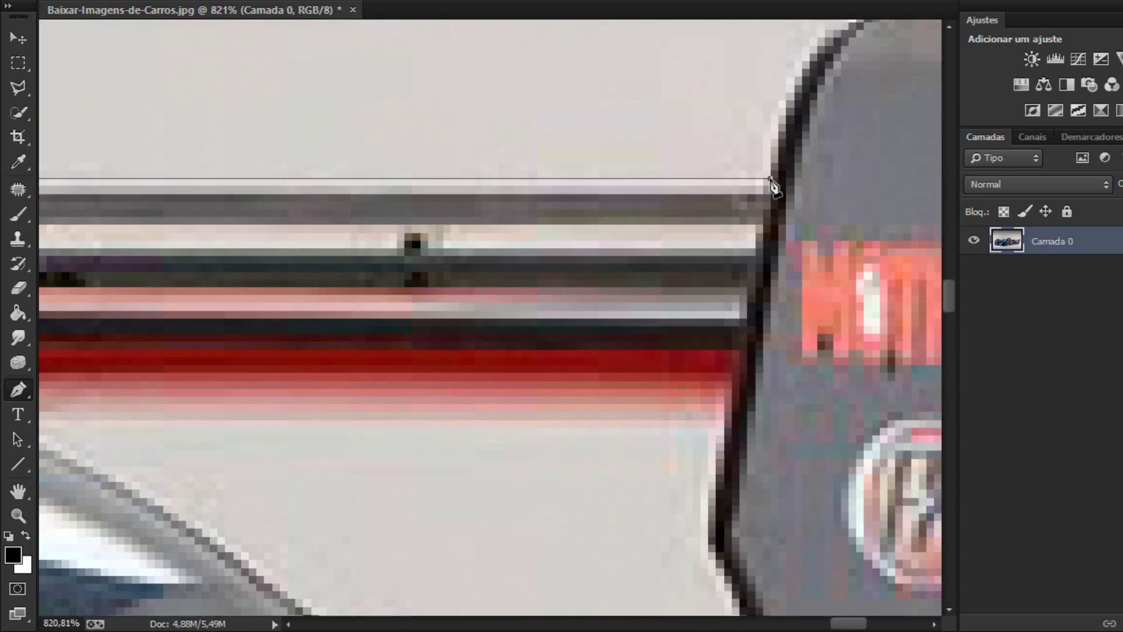
scroll(774, 186, "down", 6, "alt")
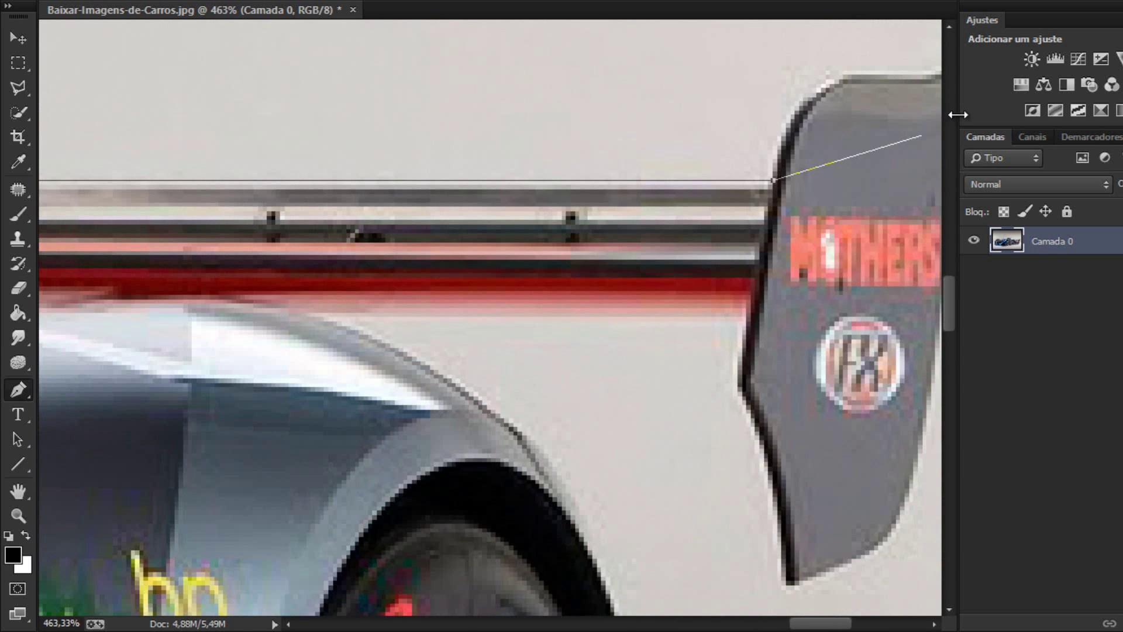
- Continue the path around the curved top edge of the wing's end plate to its pointed upper tip, removing the outgoing curve handles
left_click_drag(816, 624, 833, 624)
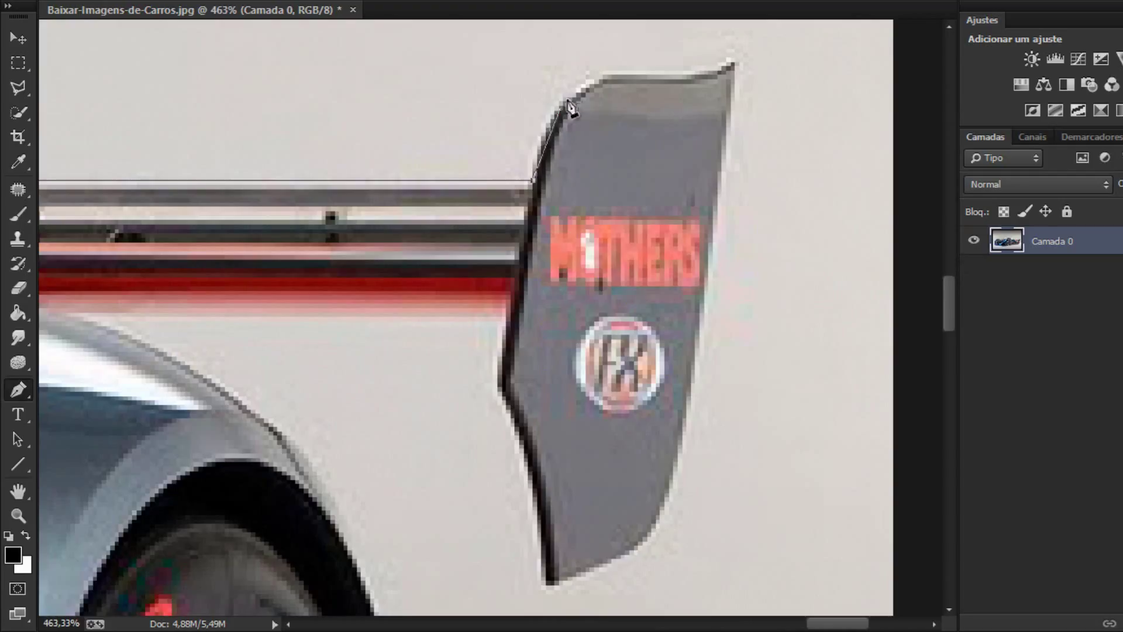
left_click_drag(669, 79, 792, 108)
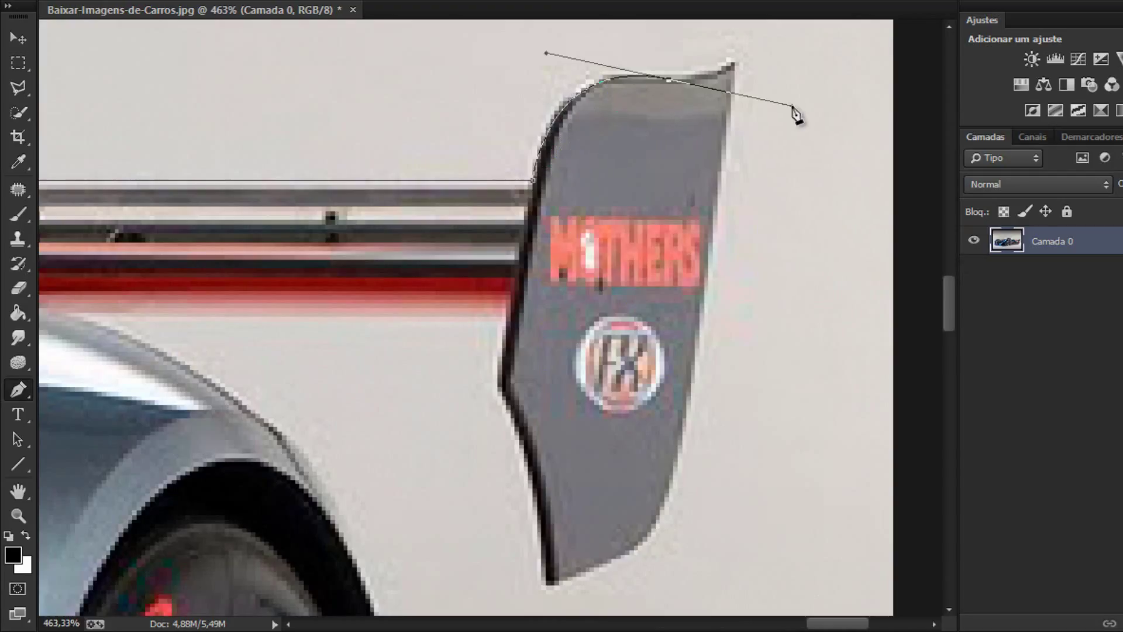
left_click(669, 79, "alt")
left_click_drag(736, 63, 744, 39)
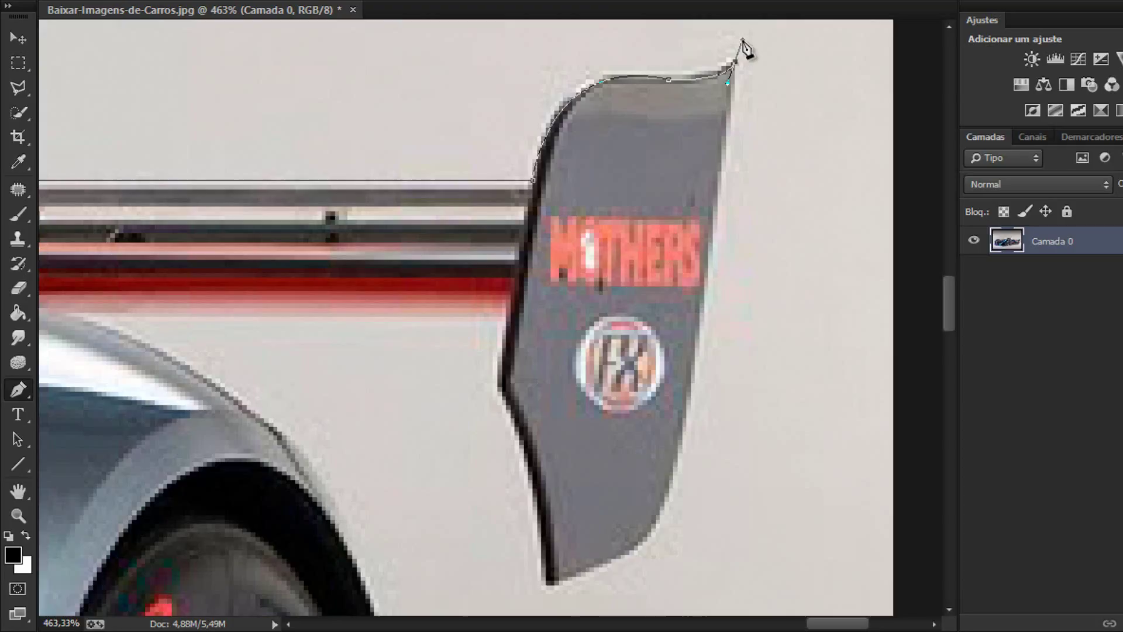
left_click(734, 61, "alt")
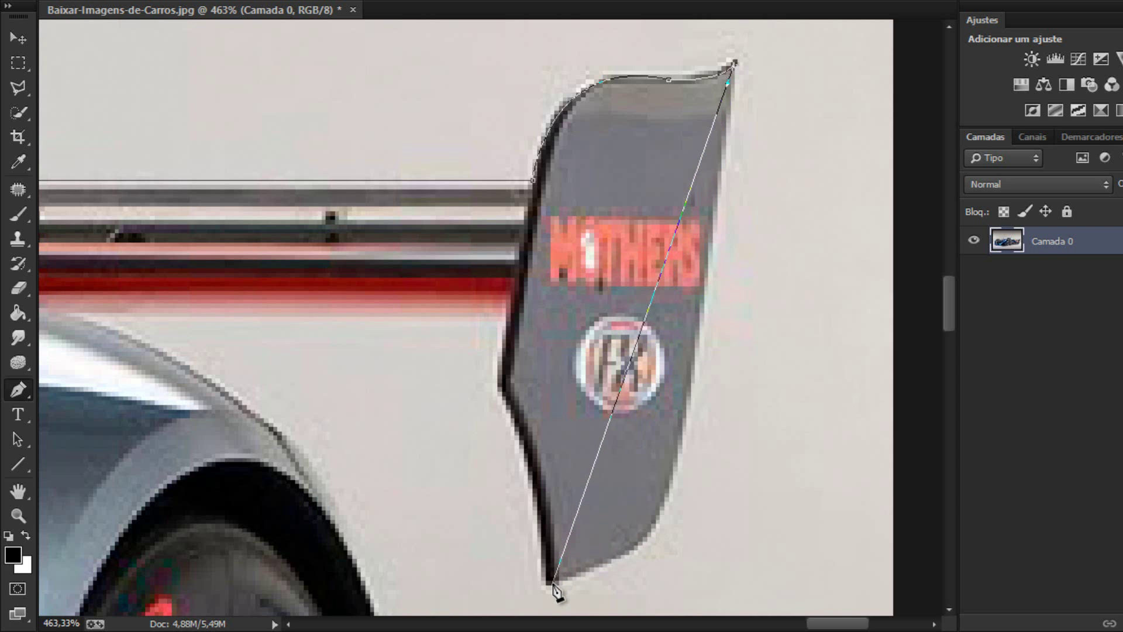
- Trace the end plate's outer edge down to its bottom tip, undoing the first attempt and adding a corner point above the lower curve
left_click_drag(554, 583, 519, 484)
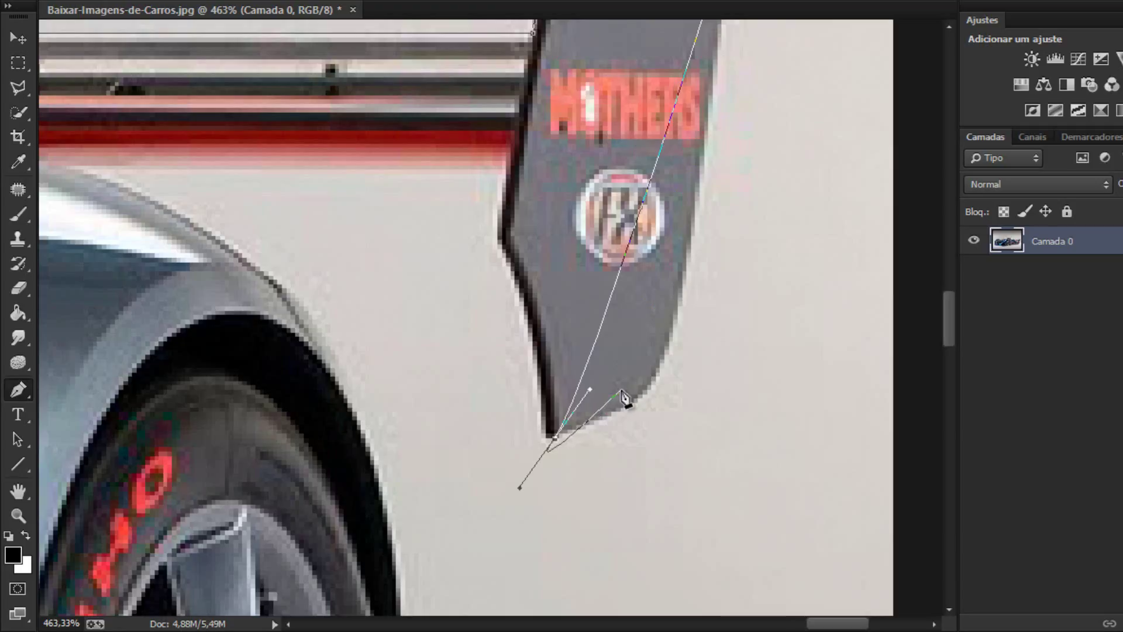
key("ctrl+z")
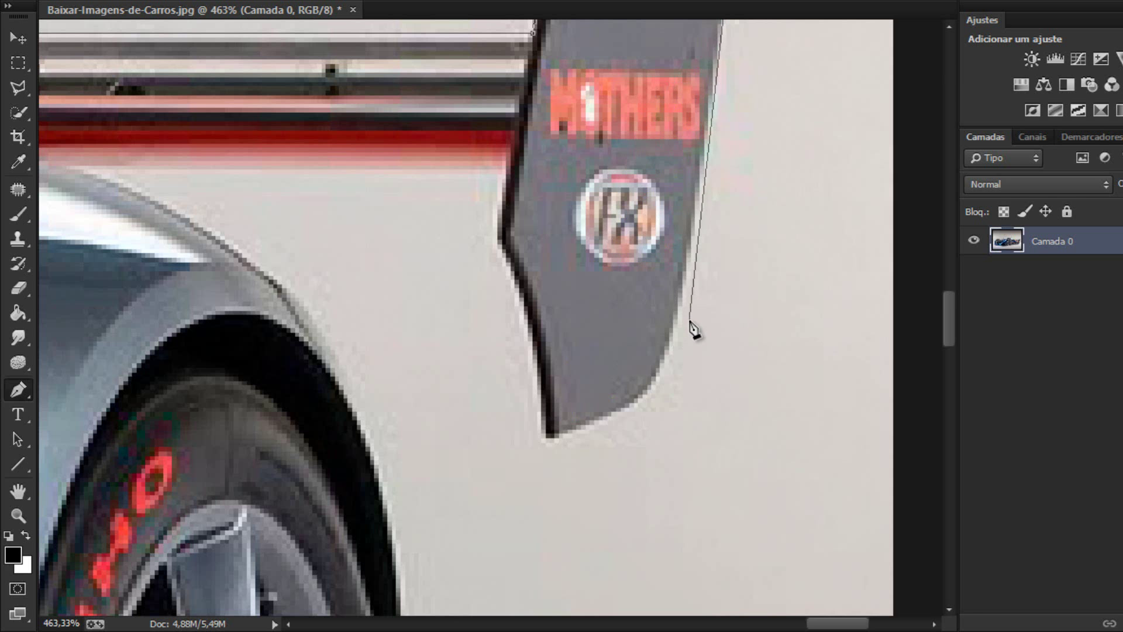
scroll(690, 326, "down", 2)
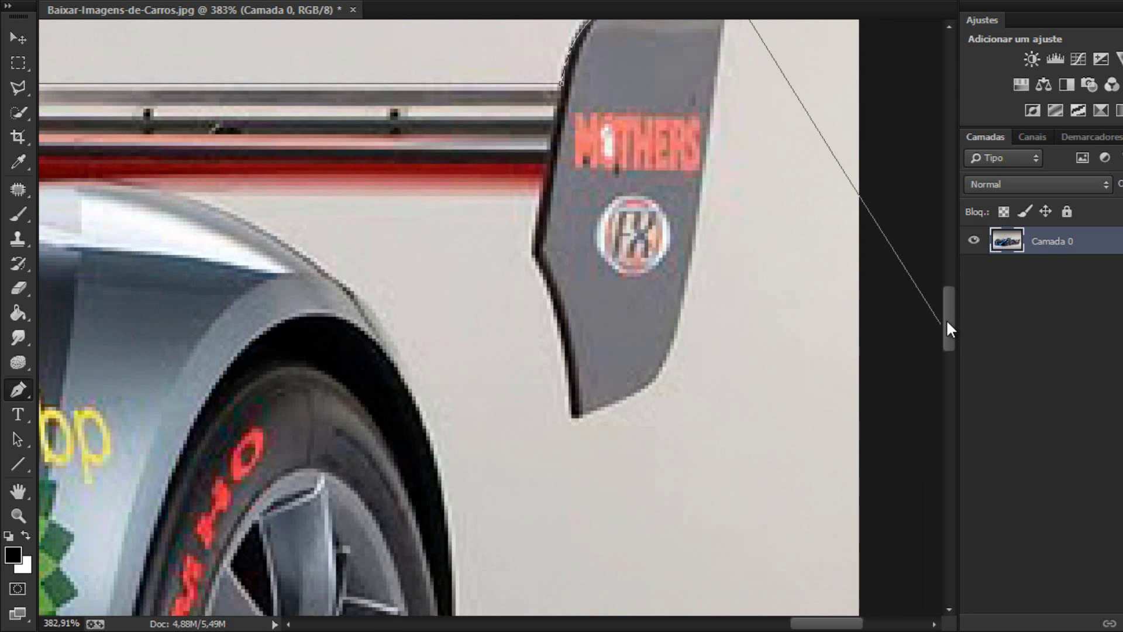
mouse_move(948, 327)
left_mouse_down()
mouse_move(943, 307)
mouse_move(945, 319)
left_mouse_up()
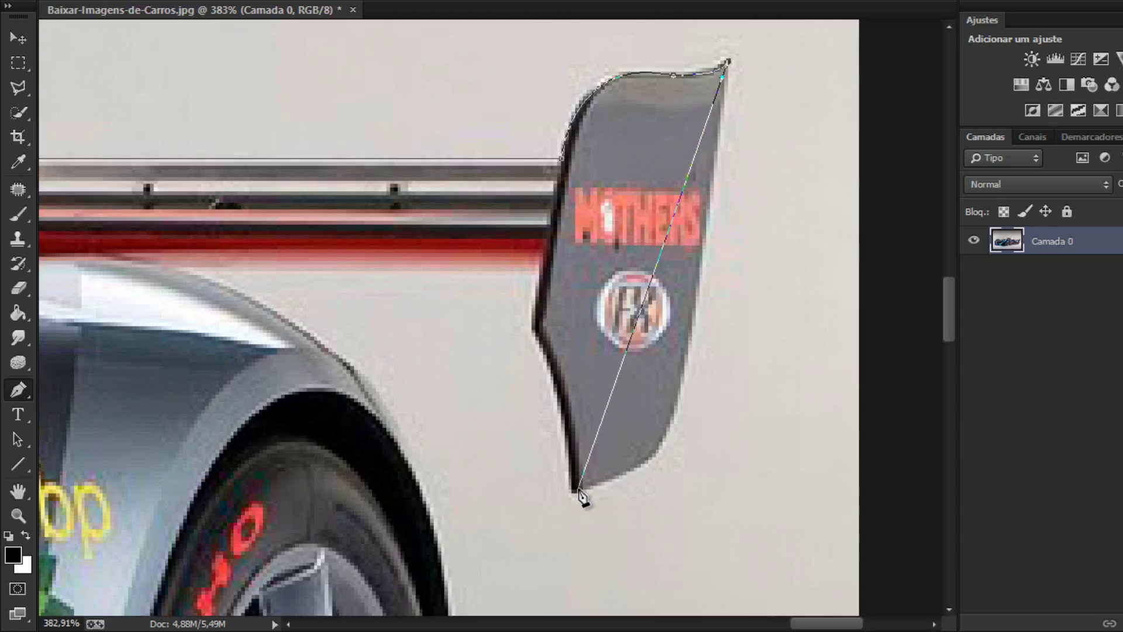
left_click(675, 410)
left_click_drag(668, 406, 666, 407)
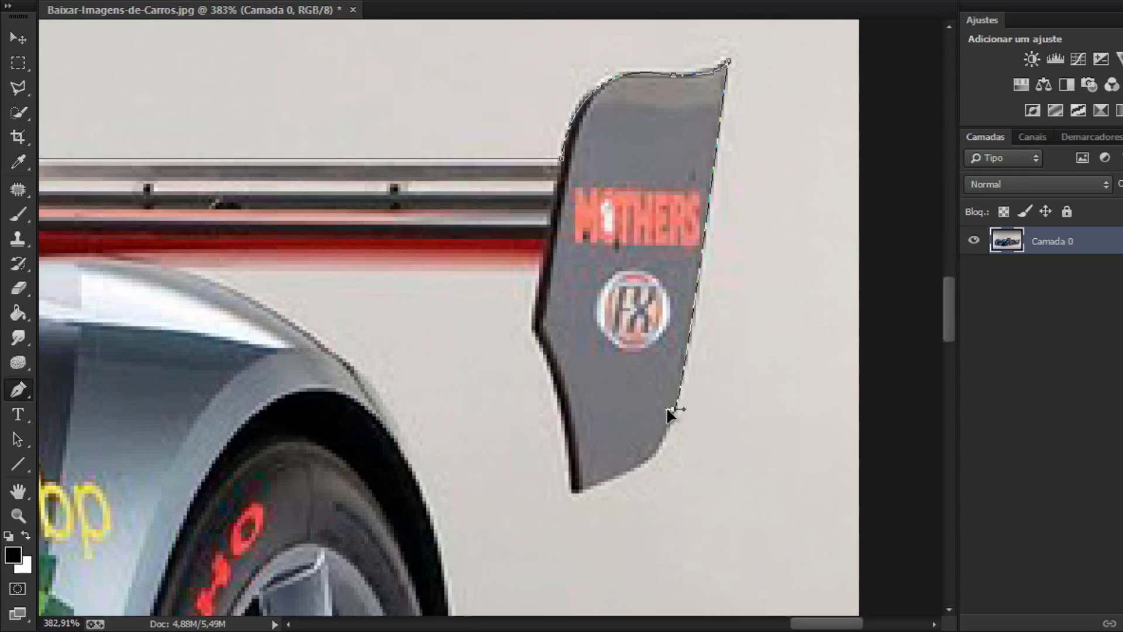
left_click(676, 409, "alt")
left_click_drag(573, 493, 473, 516)
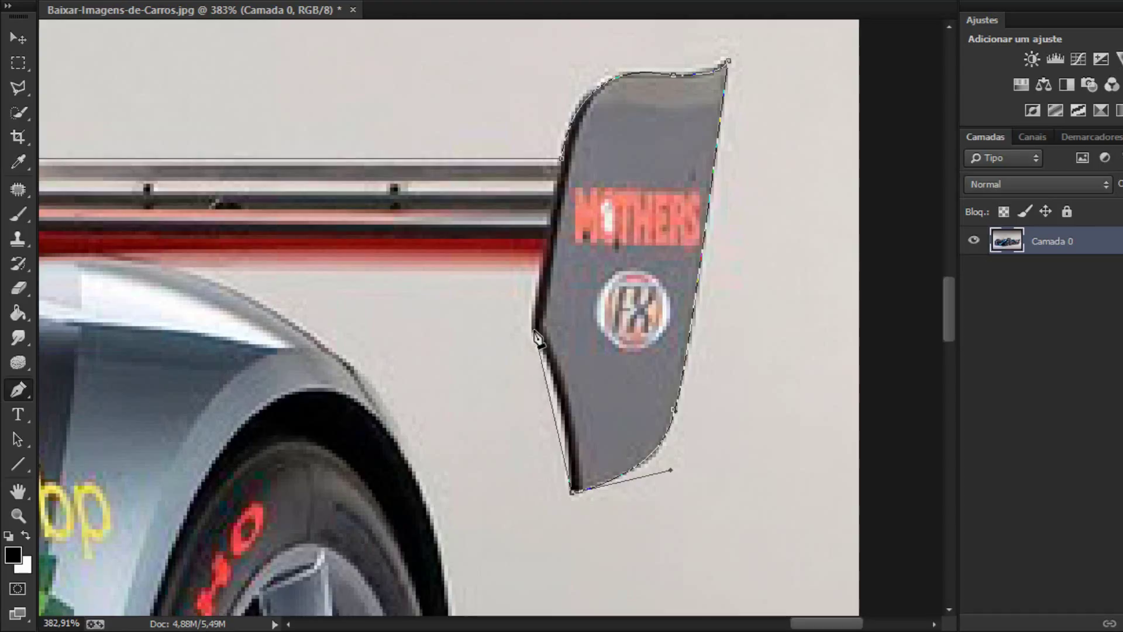
- Trace the end plate's inner edge up to the wing and continue the path along the wing's underside to the rear fender
left_click_drag(533, 331, 504, 321)
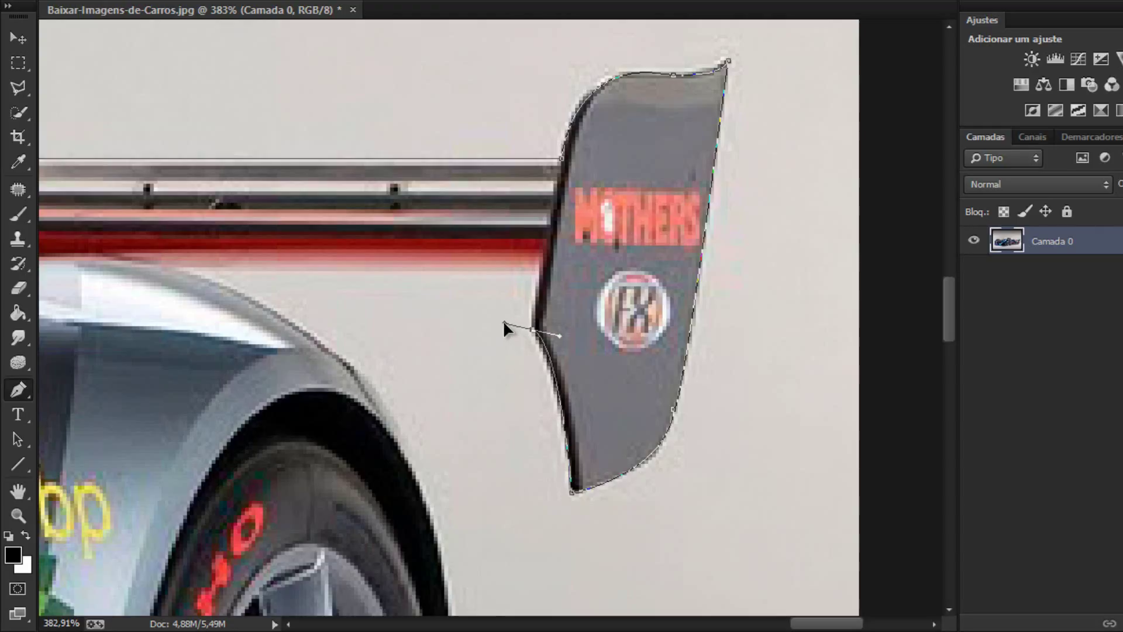
left_click_drag(504, 323, 519, 322)
left_click(539, 272)
left_click(172, 268)
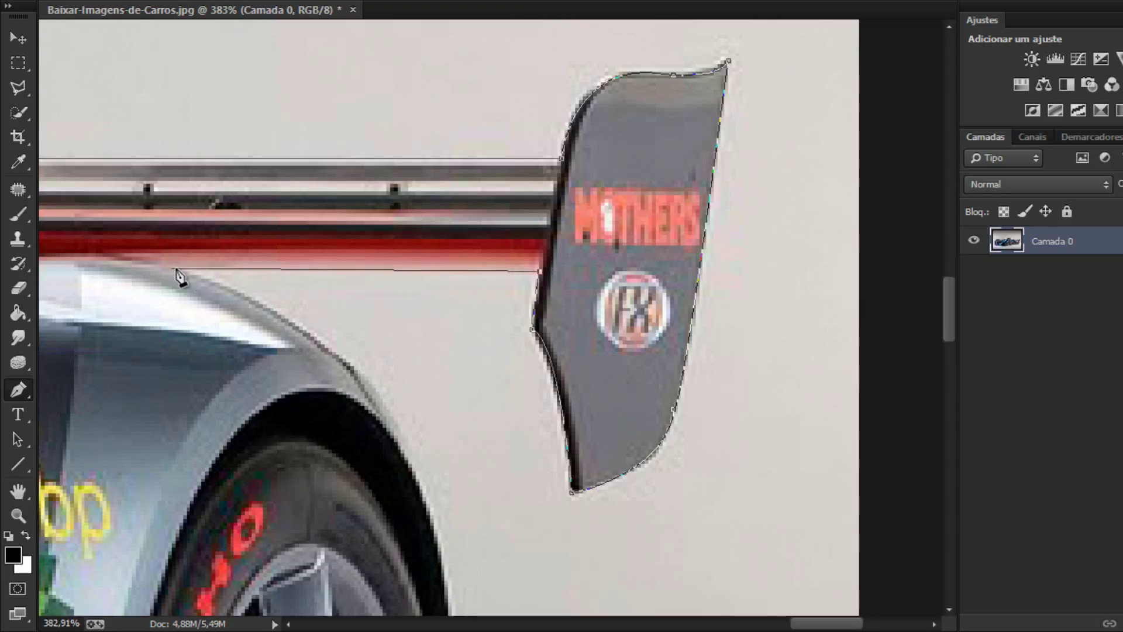
- Follow the rear fender's curve down to the outer edge of the rear tire with curved path points
left_click(321, 343)
left_click_drag(324, 352, 373, 389)
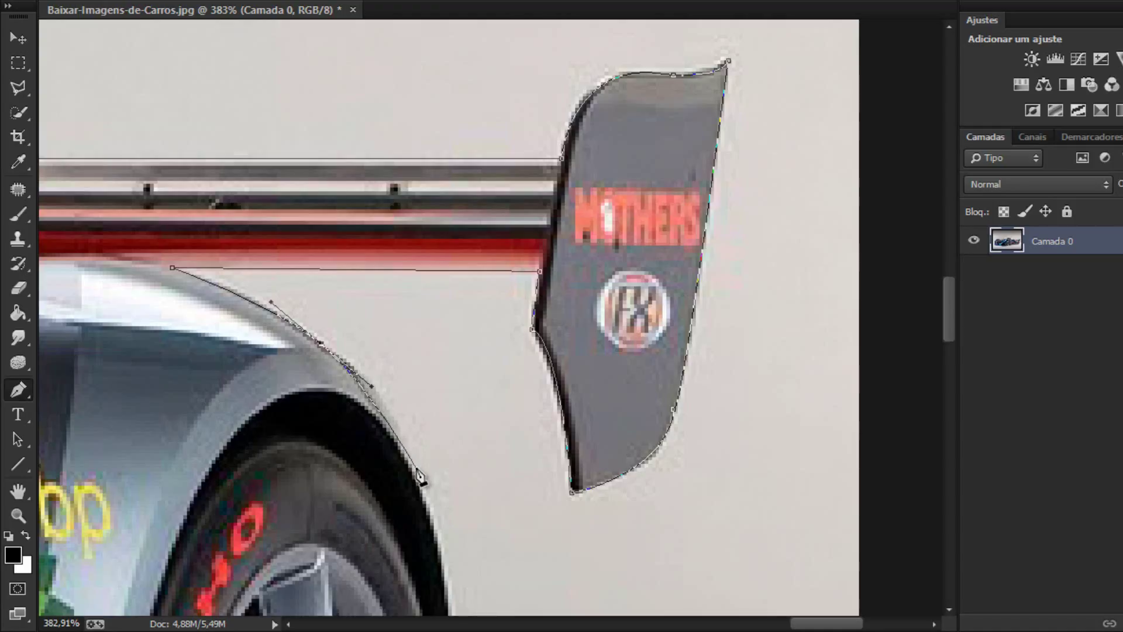
key("ctrl+minus")
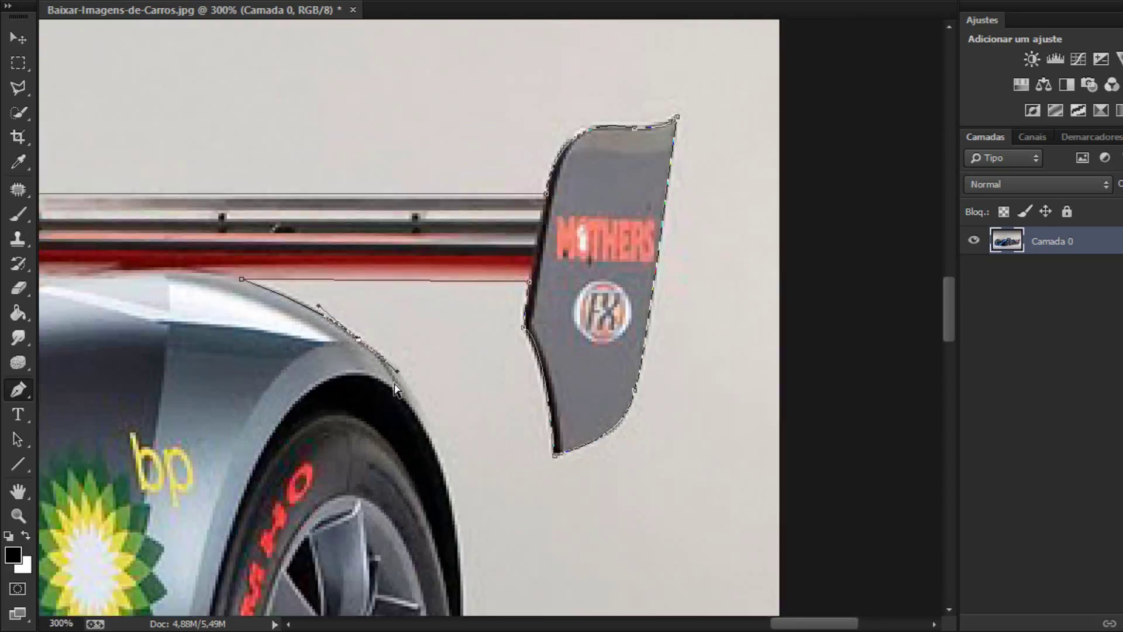
key("ctrl+minus")
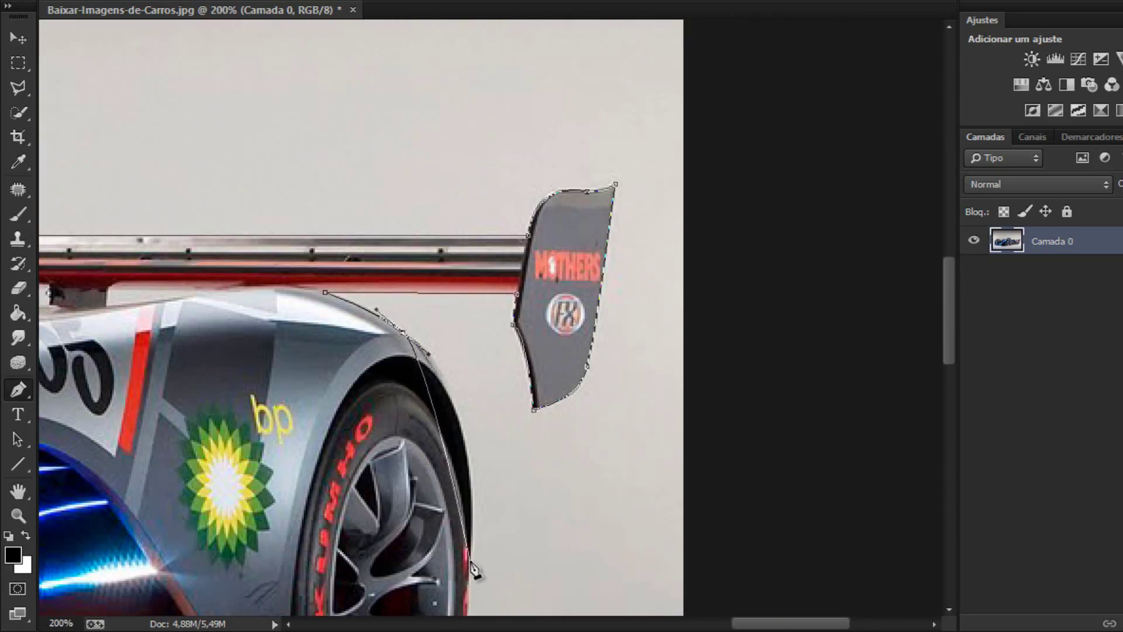
mouse_move(471, 563)
left_mouse_down()
mouse_move(468, 620)
mouse_move(464, 564)
left_mouse_up()
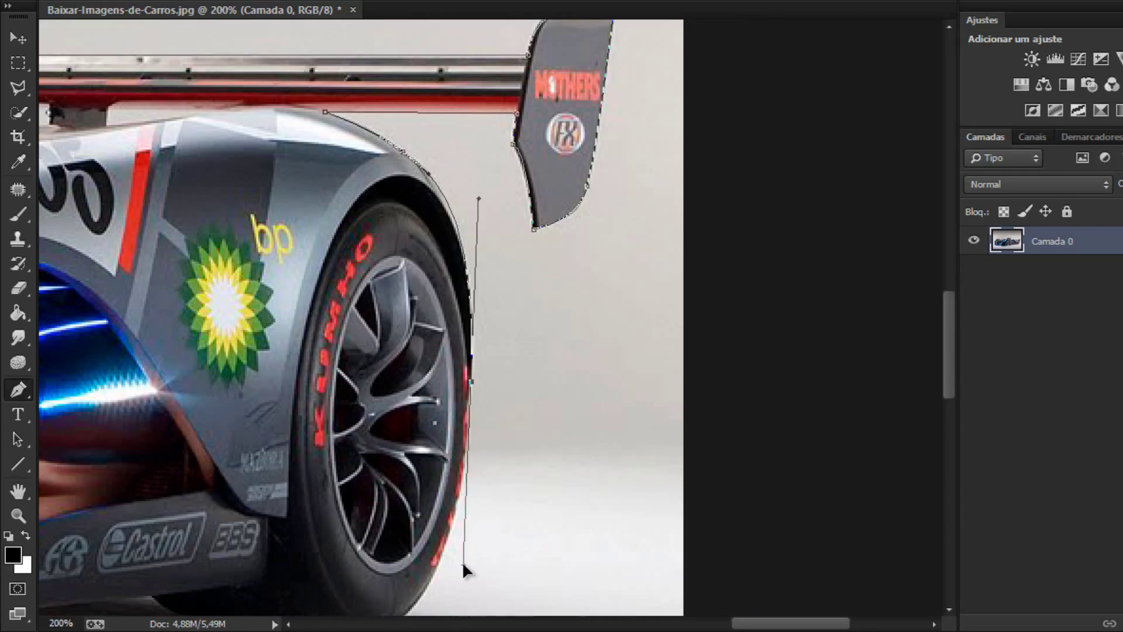
- Trace the rear tire's outer edge down and around to its bottom, undoing the misplaced last change
left_click_drag(951, 388, 950, 412)
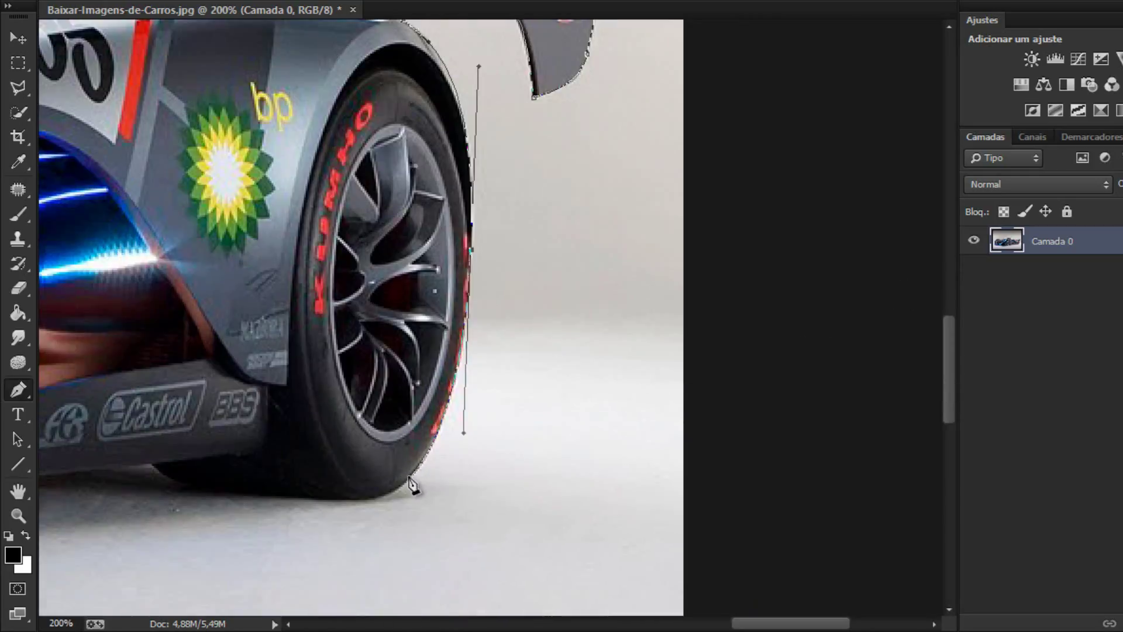
scroll(414, 488, "up", 2)
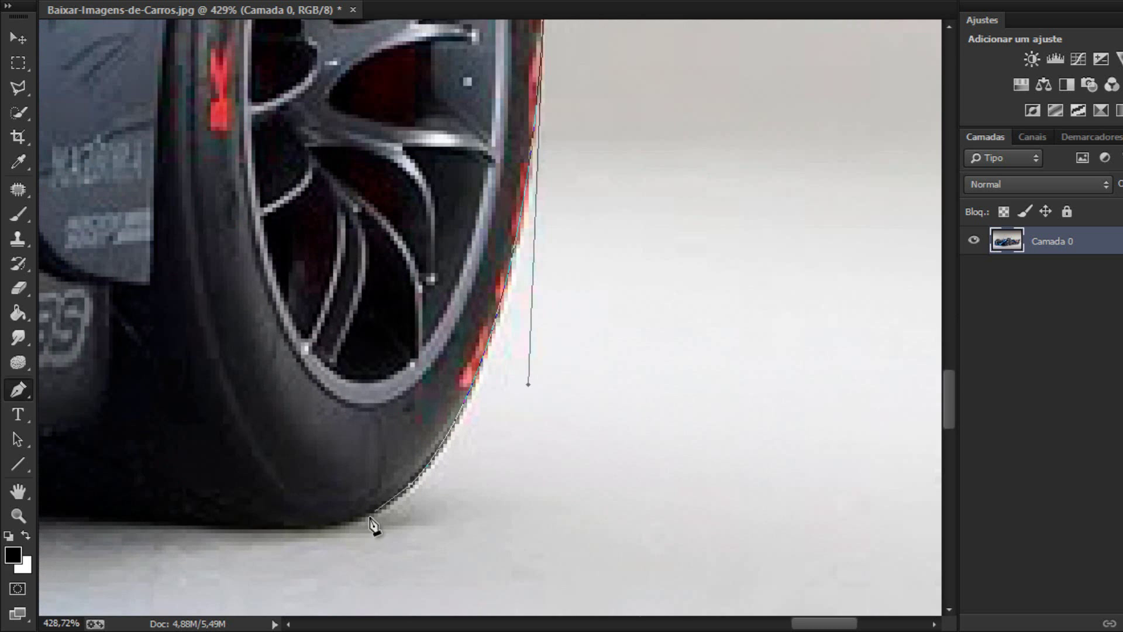
left_click_drag(304, 525, 258, 515)
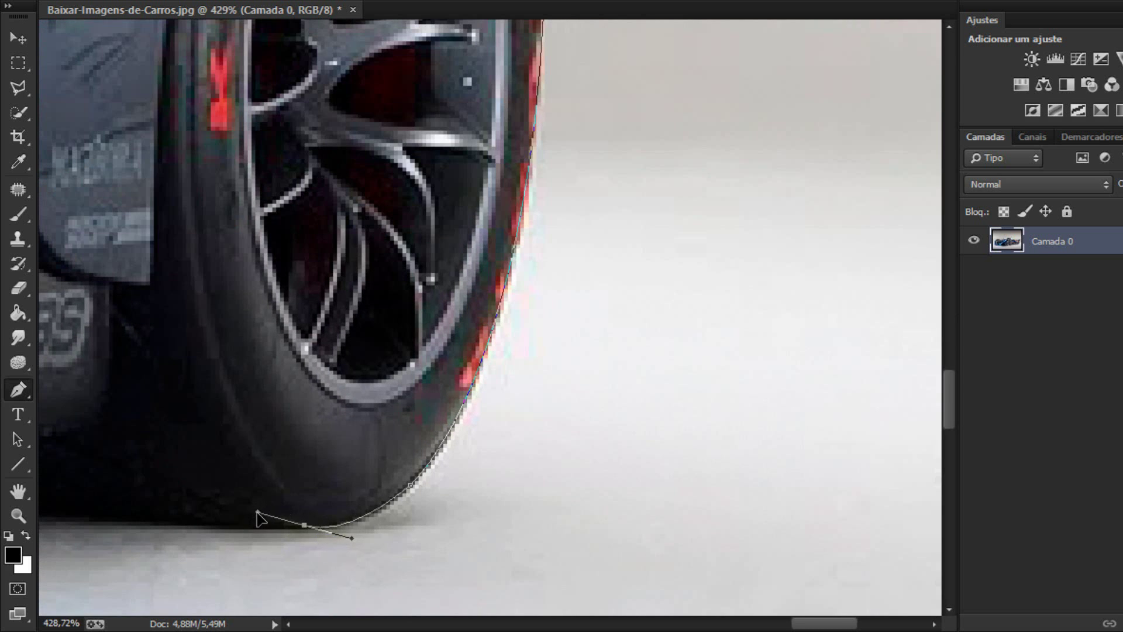
scroll(260, 519, "down", 3)
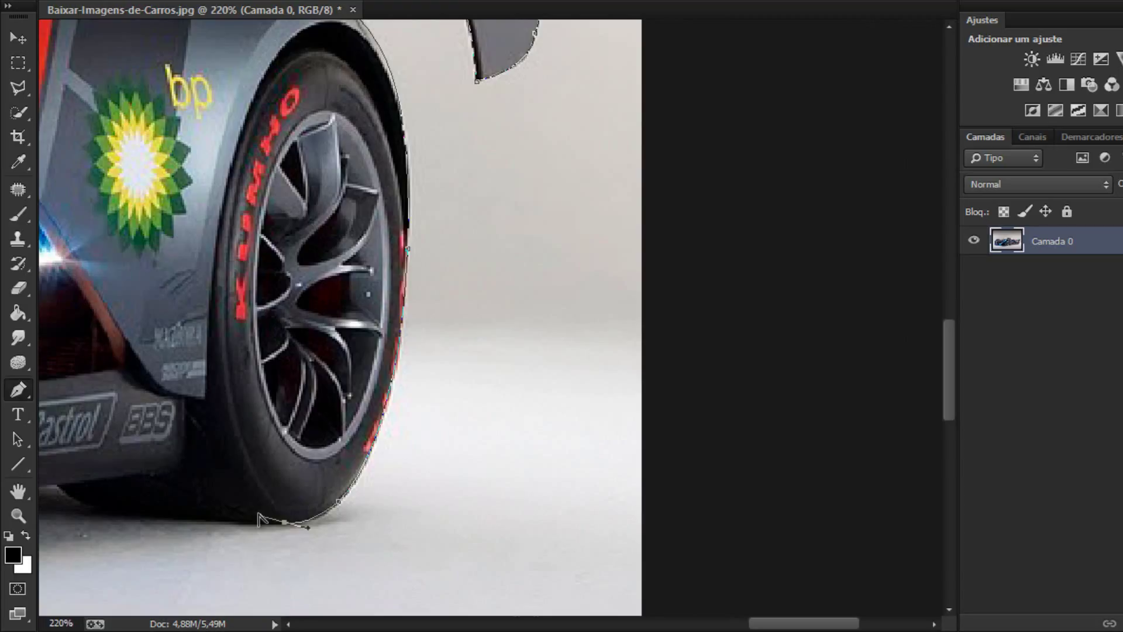
left_click_drag(259, 517, 136, 519)
key("ctrl+z")
- Curve the path beneath the rear tire to where it meets the side skirt's lower edge
scroll(101, 520, "down", 2)
scroll(526, 518, "up", 2)
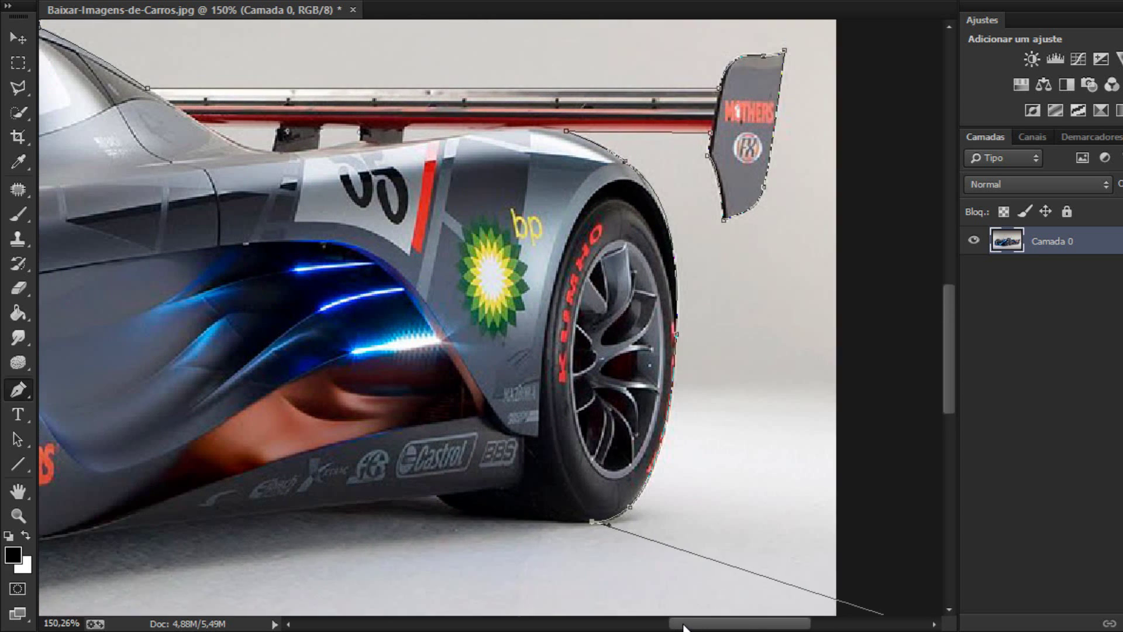
scroll(528, 512, "up", 2)
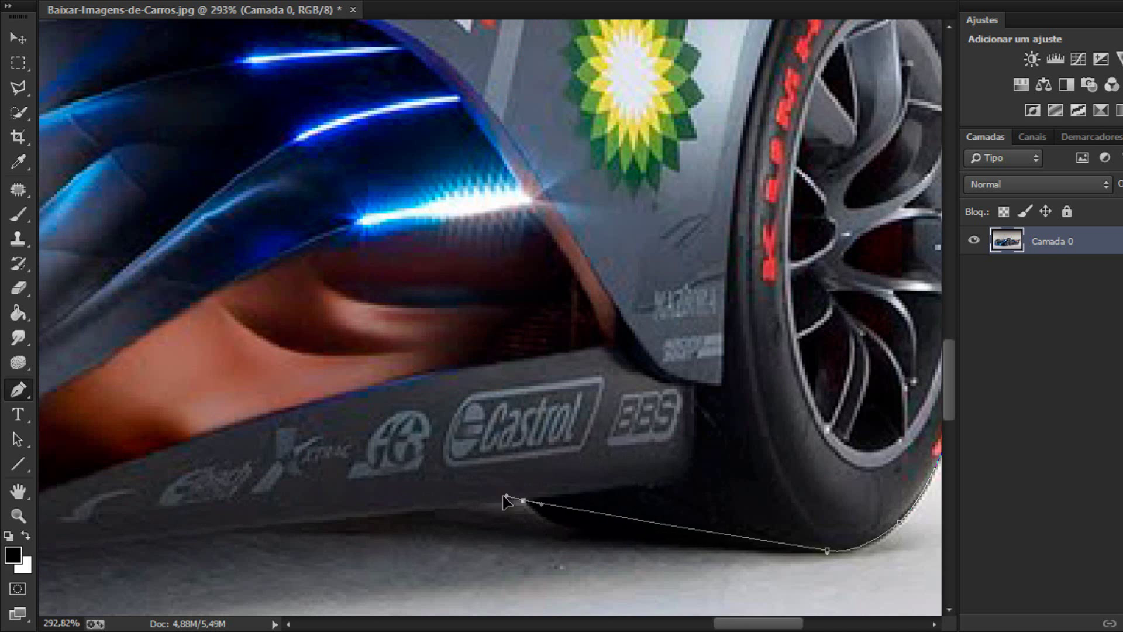
left_click_drag(524, 502, 511, 482)
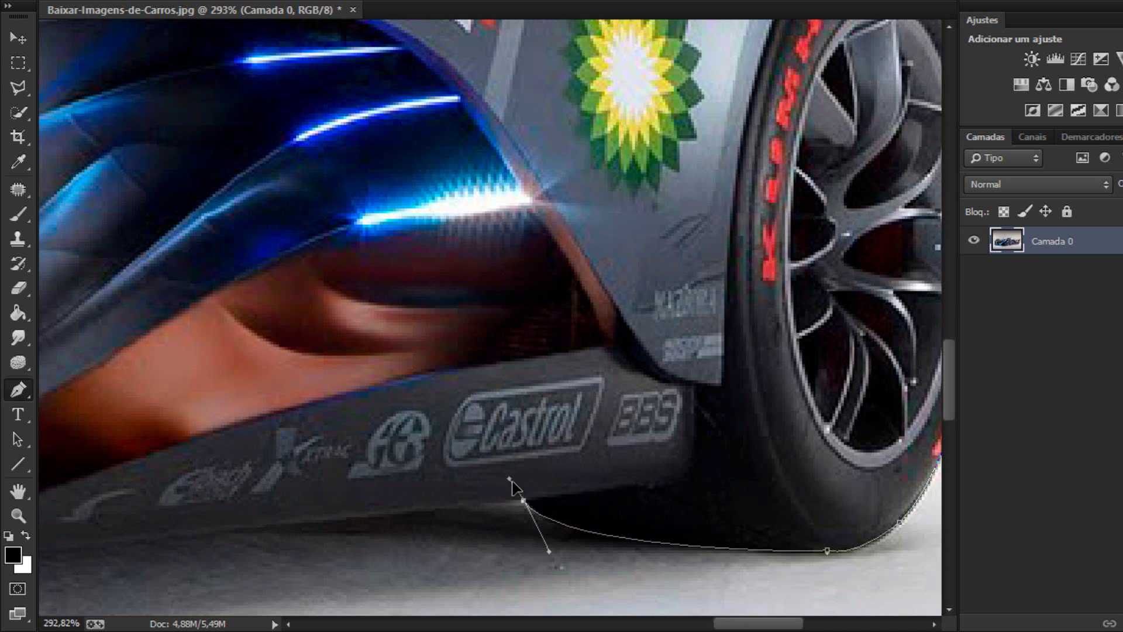
- Trace the side skirt's lower edge from the rear tire to the front tire, passing below the FX logo
scroll(527, 507, "down", 4)
scroll(466, 515, "left", 5)
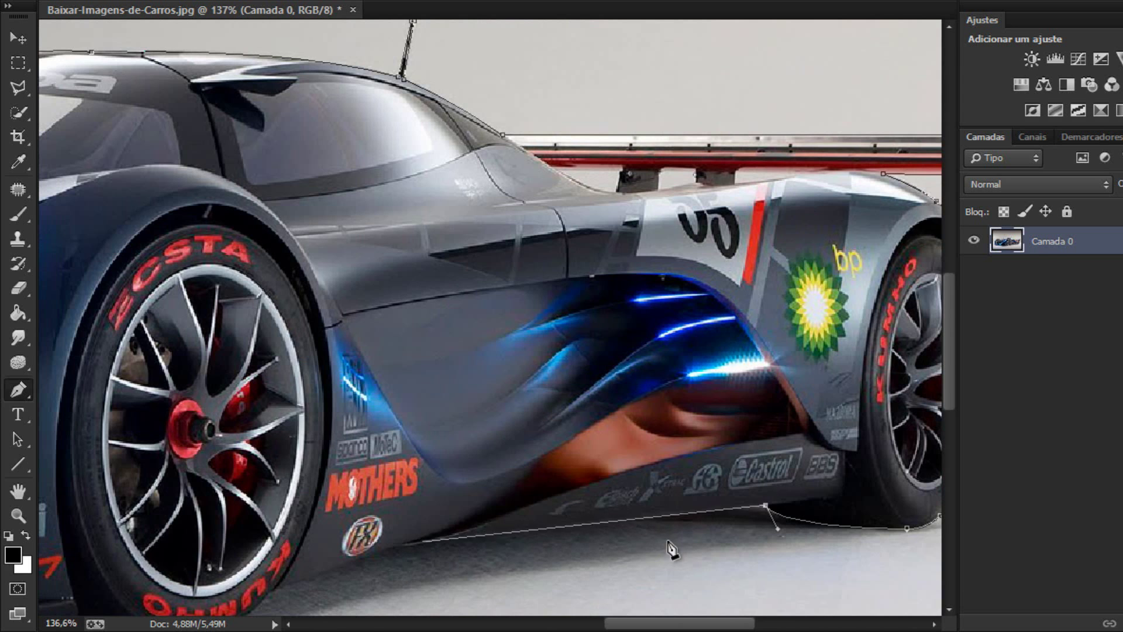
scroll(583, 426, "down", 3)
scroll(432, 431, "up", 3)
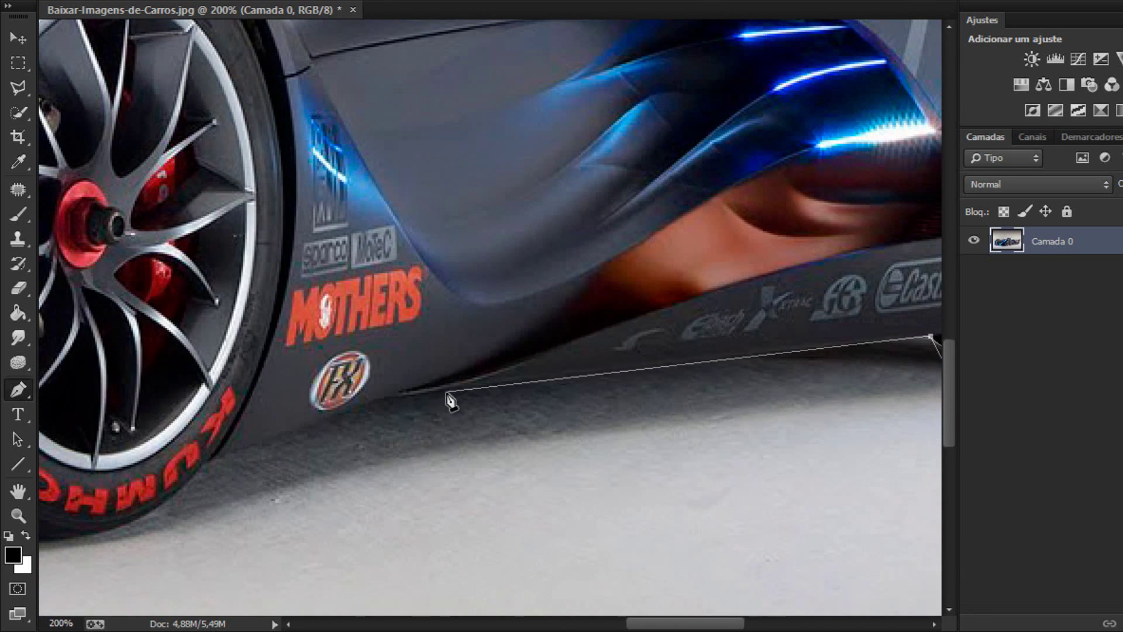
left_click_drag(406, 398, 332, 422)
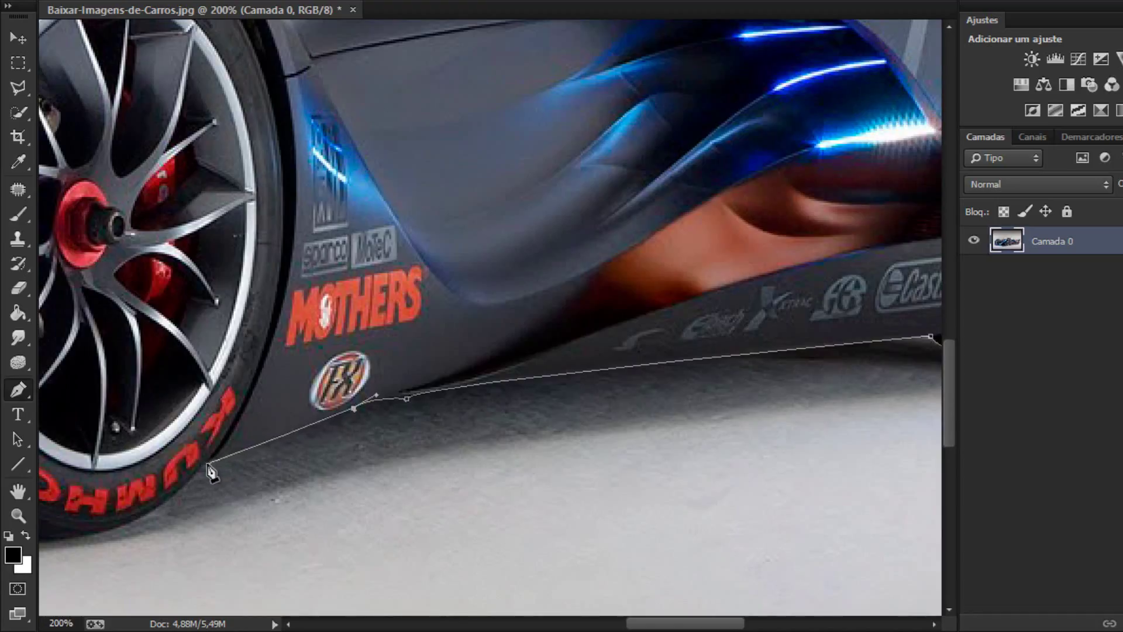
left_click_drag(204, 463, 140, 494)
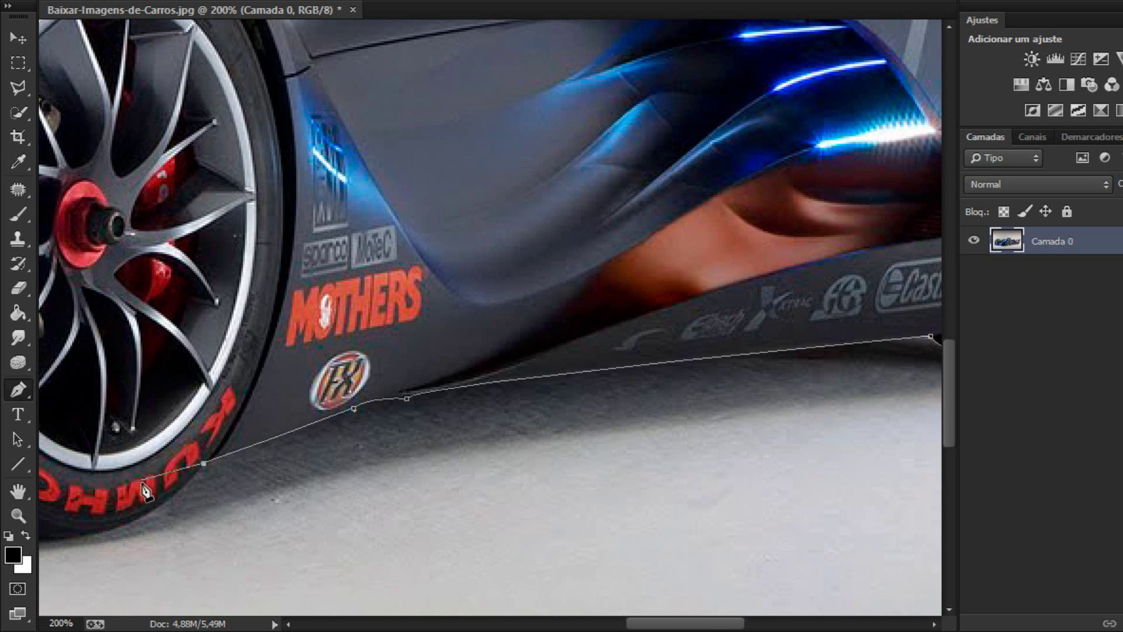
- Curve the path beneath the front tire, remove the outgoing handle, and continue along the lower edge of the front splitter
scroll(140, 494, "left", 8)
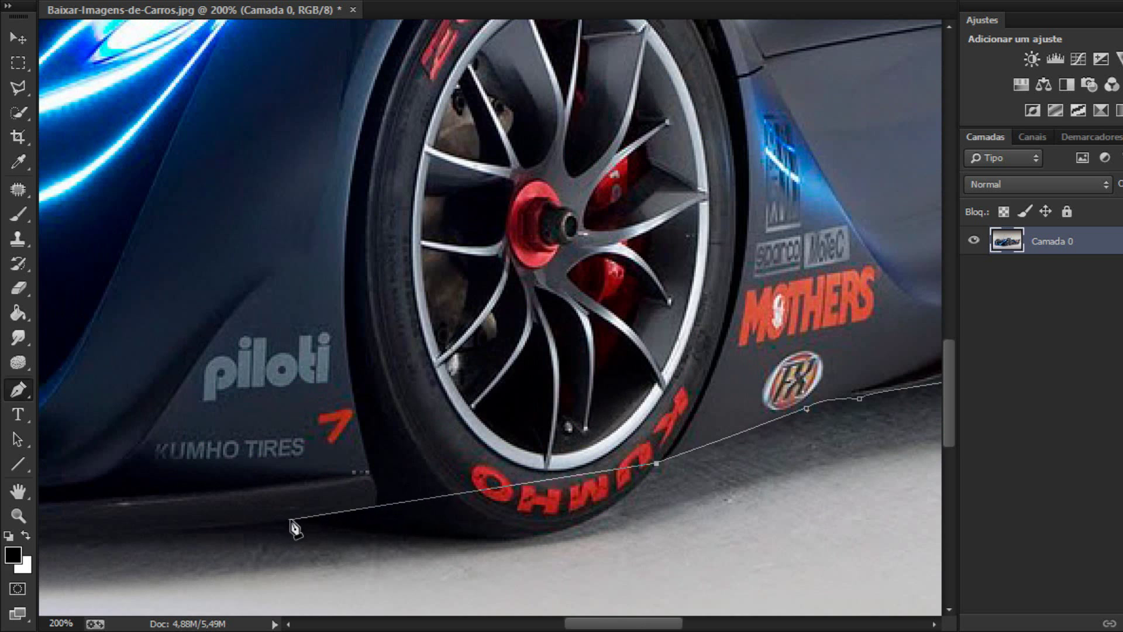
left_click_drag(293, 520, 128, 454)
scroll(114, 464, "left", 6)
scroll(502, 477, "right", 3)
left_click(438, 520, "alt")
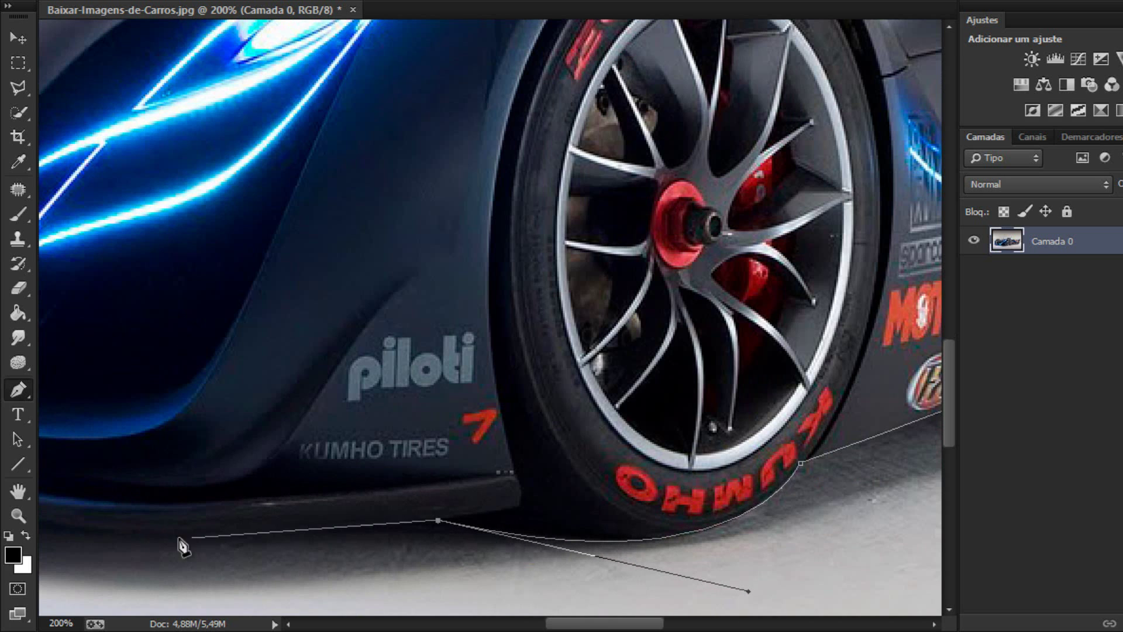
left_click_drag(611, 623, 579, 623)
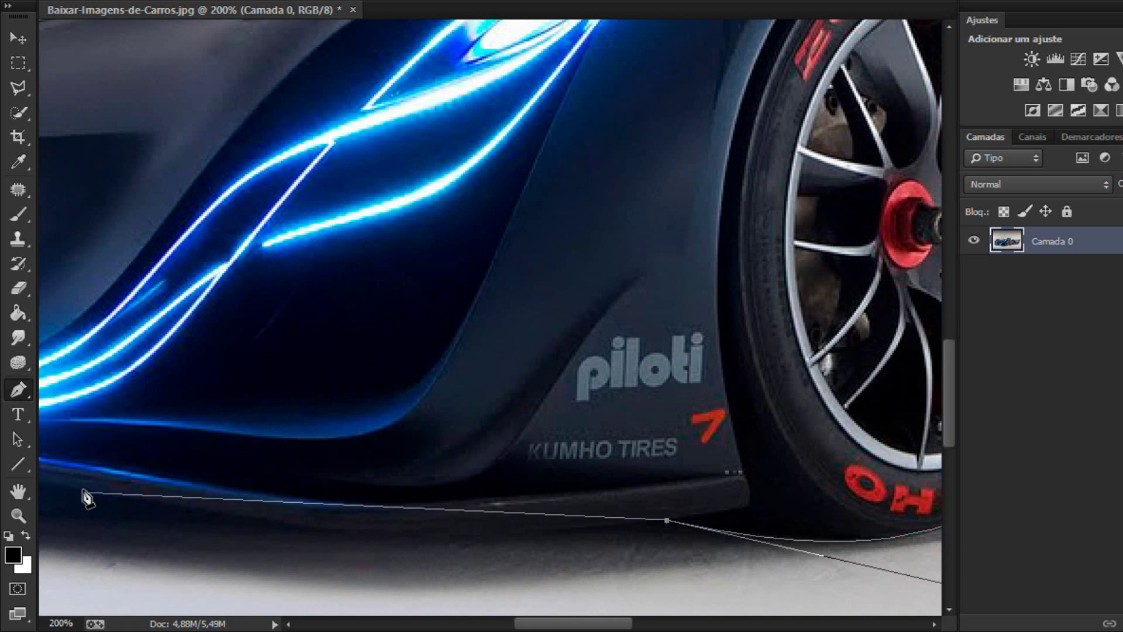
left_click_drag(82, 492, 451, 368)
scroll(532, 608, "left", 5)
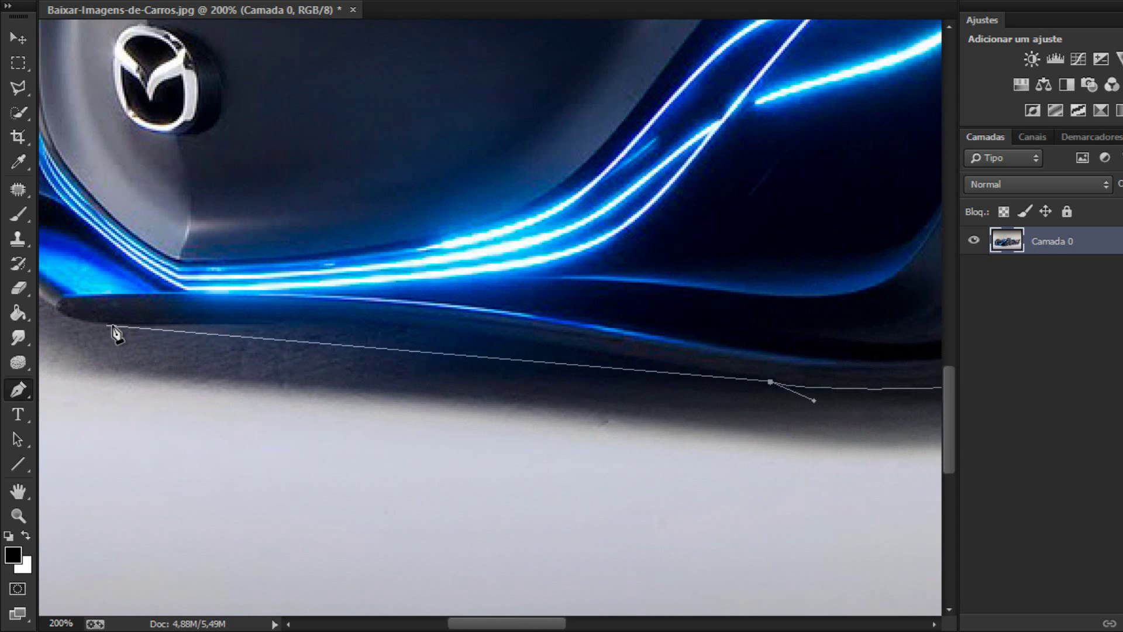
left_click_drag(103, 329, 120, 352)
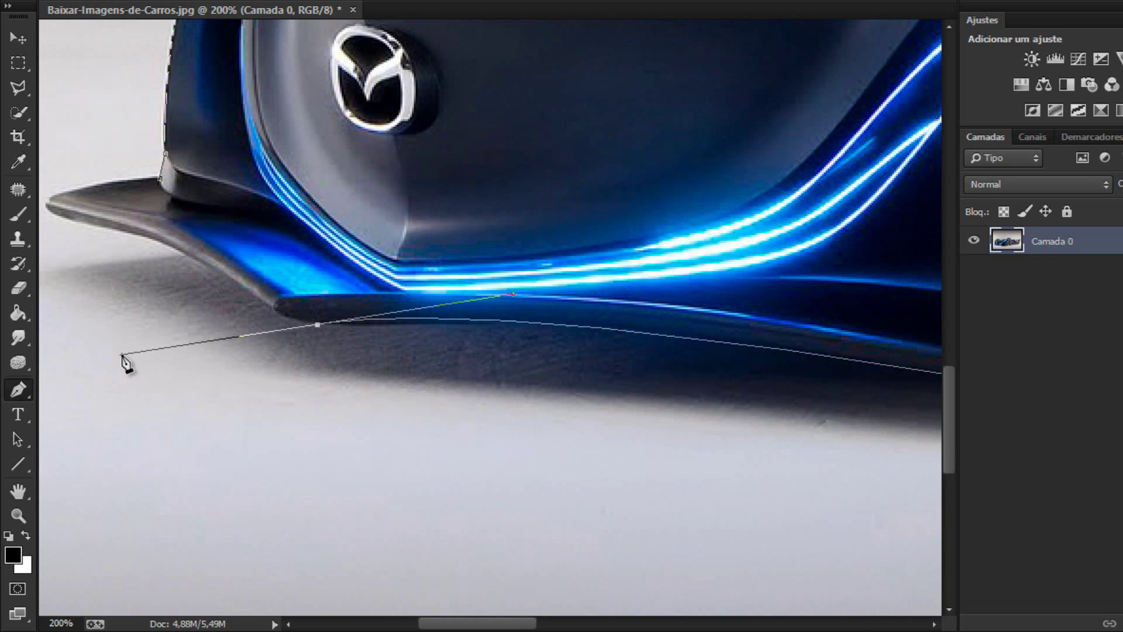
left_click(318, 325)
key("ctrl+alt+z")
key("ctrl+alt+z")
- Continue the path along the front splitter's lower edge to its corner below the Mazda badge with two curved segments
left_click_drag(511, 624, 536, 624)
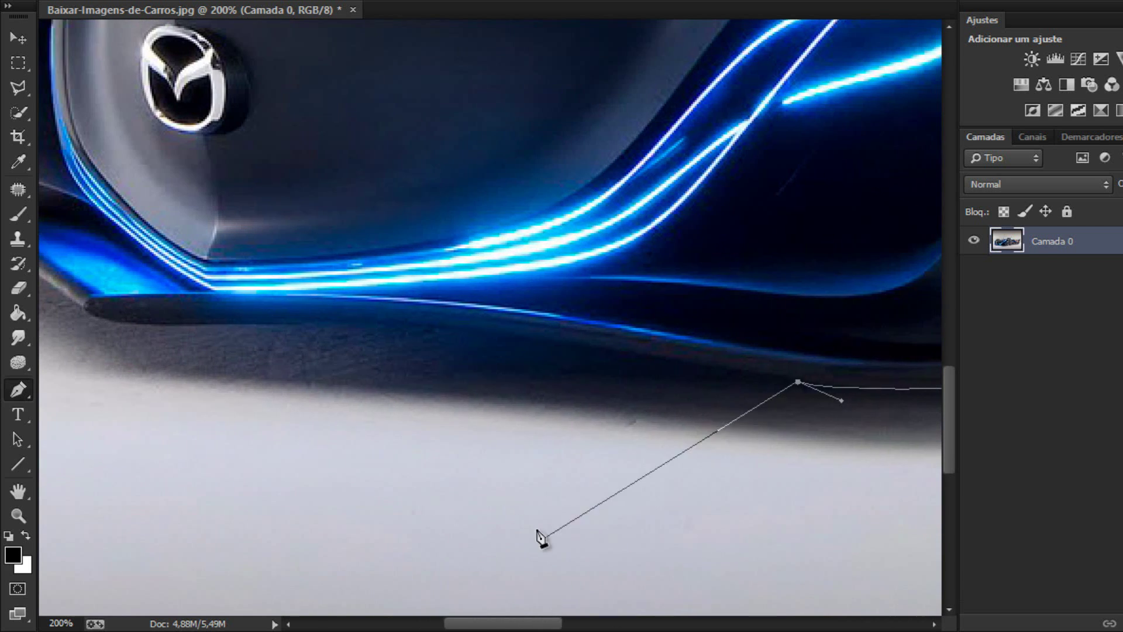
scroll(535, 532, "down", 2)
left_click_drag(376, 356, 167, 355)
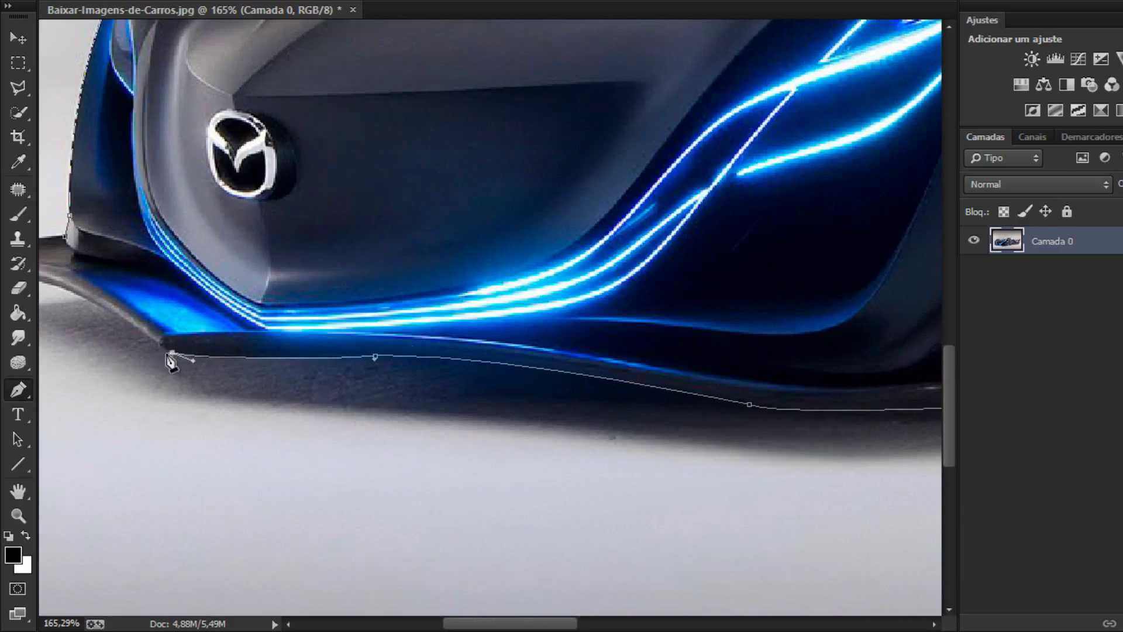
scroll(167, 355, "up", 3)
scroll(167, 354, "up", 1)
scroll(165, 368, "down", 5)
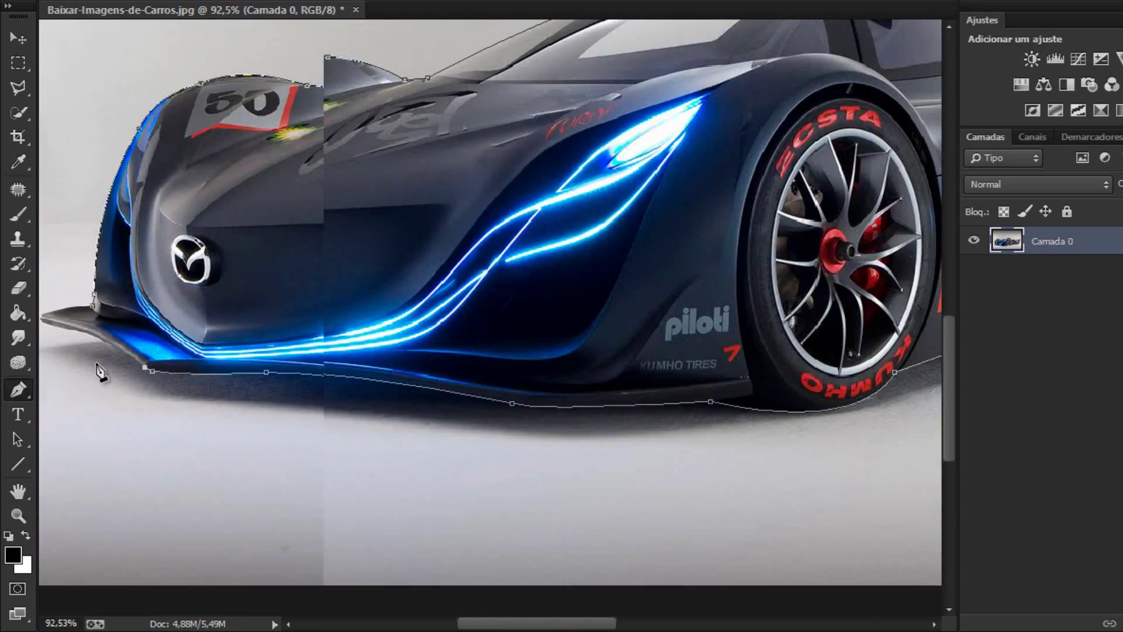
- Curve the path from the front splitter's corner along its underside toward the splitter's tip
scroll(53, 345, "up", 2)
scroll(44, 340, "up", 2)
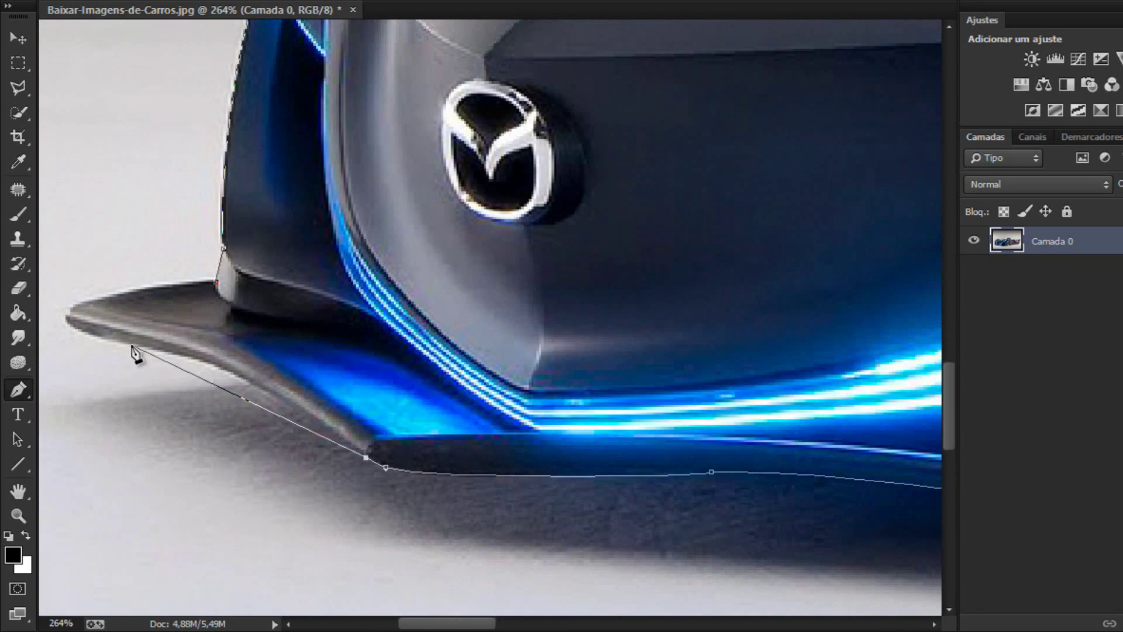
scroll(58, 336, "left", 5)
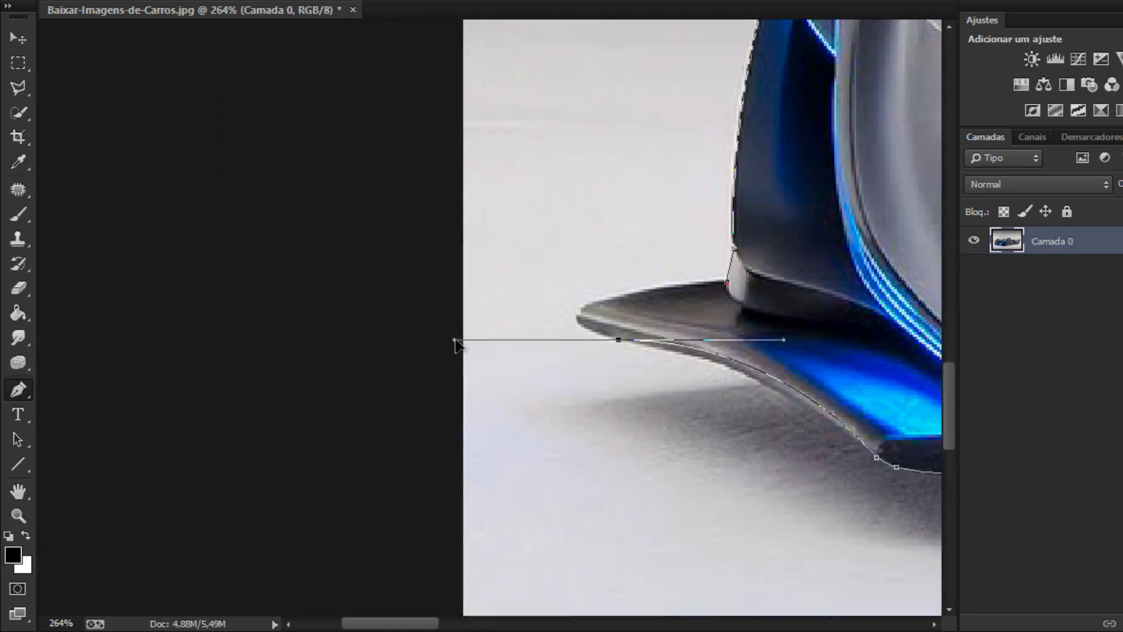
mouse_move(500, 339)
left_mouse_down()
mouse_move(492, 344)
mouse_move(501, 335)
left_mouse_up()
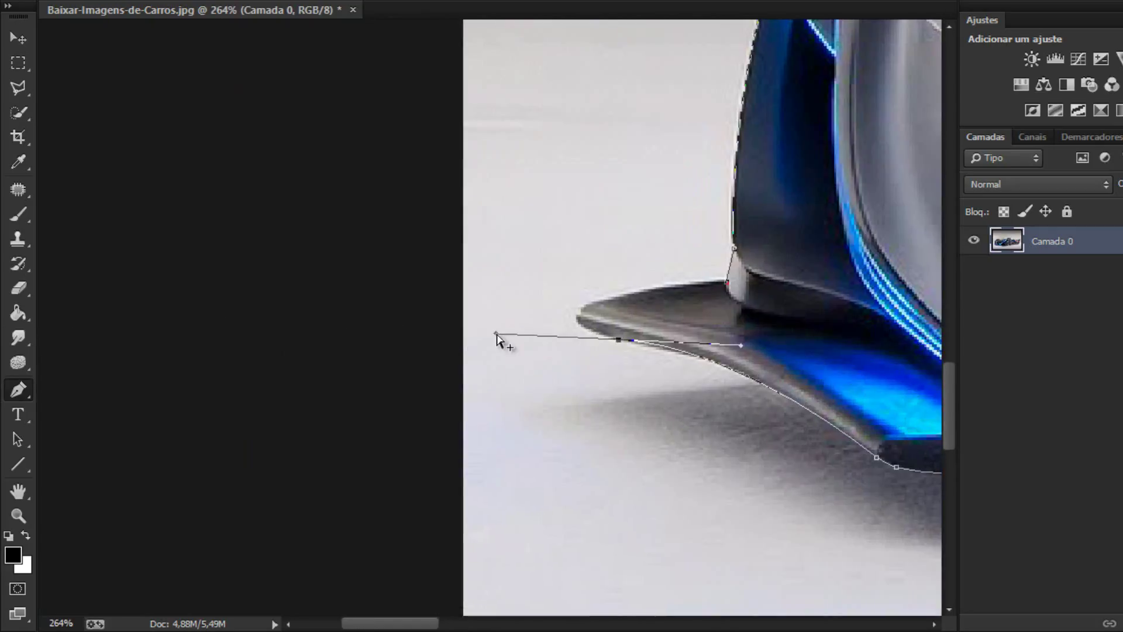
key("ctrl+z")
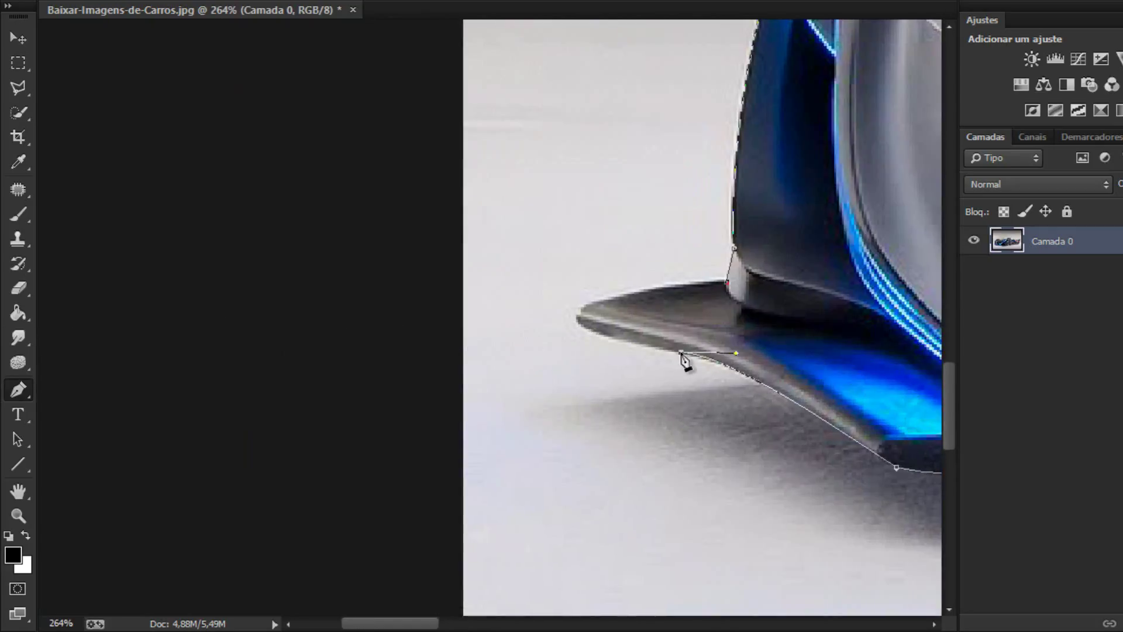
left_click_drag(681, 354, 629, 352)
- Curve the path around the splitter's tip, remove the outgoing handle, and close the path at its starting point
left_click_drag(577, 316, 632, 295)
left_click(578, 316, "alt")
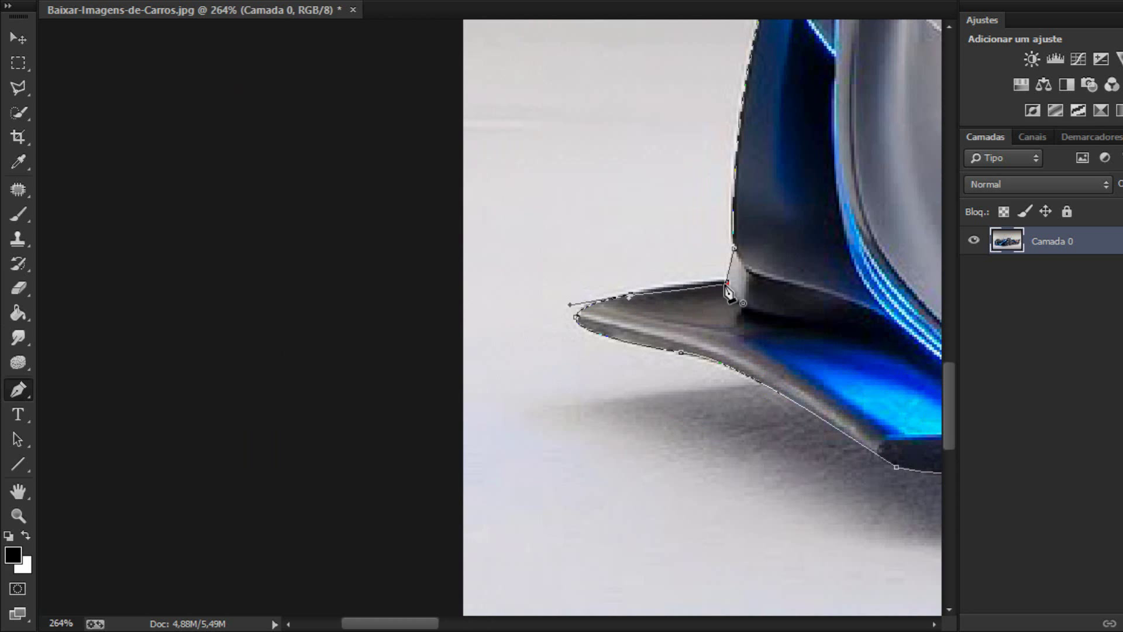
left_click_drag(752, 299, 832, 289)
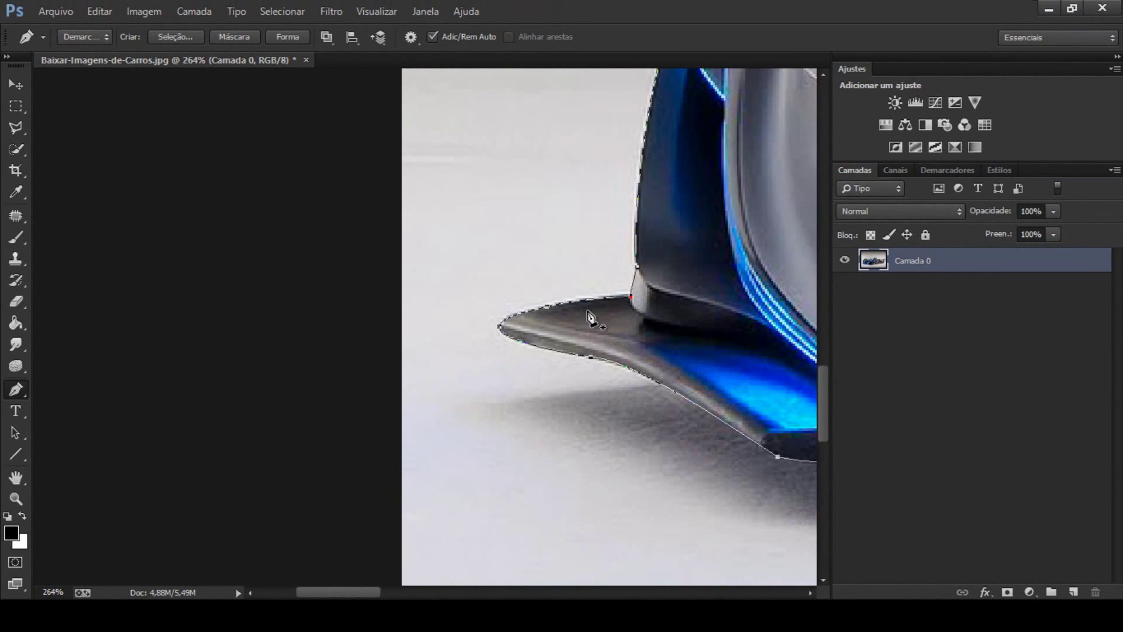
scroll(591, 319, "down", 5)
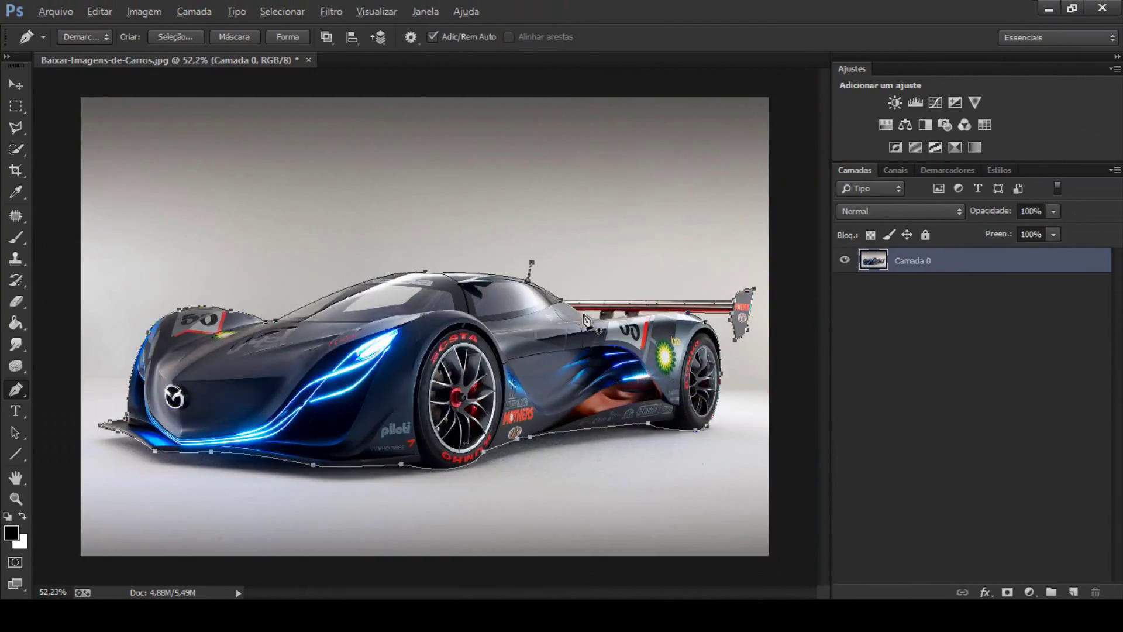
scroll(498, 271, "up", 2)
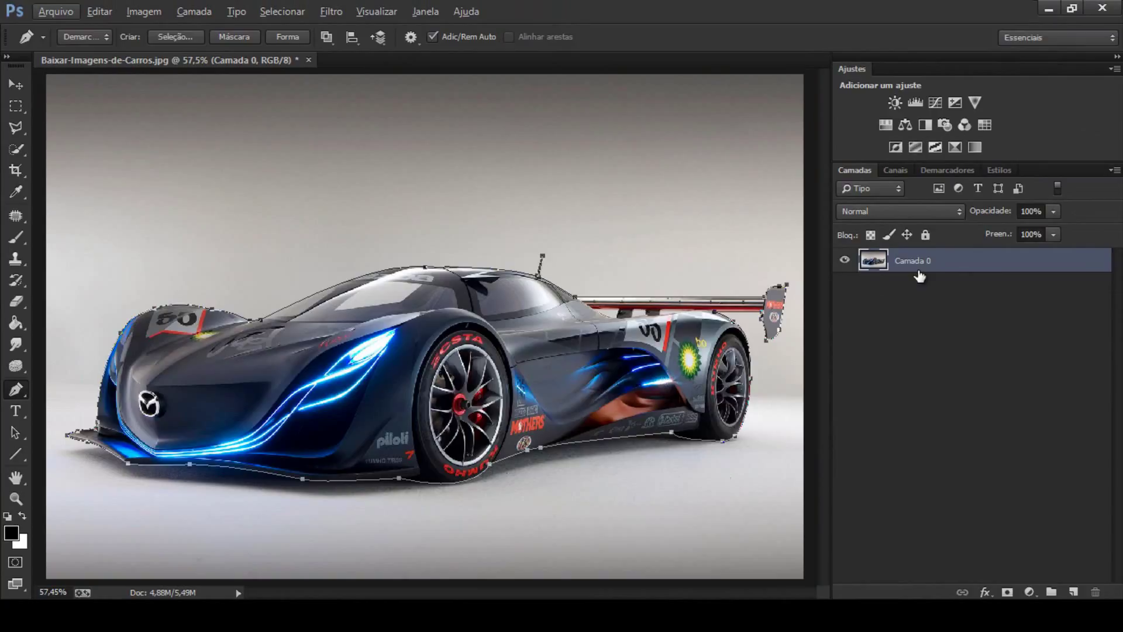
key("ctrl+j")
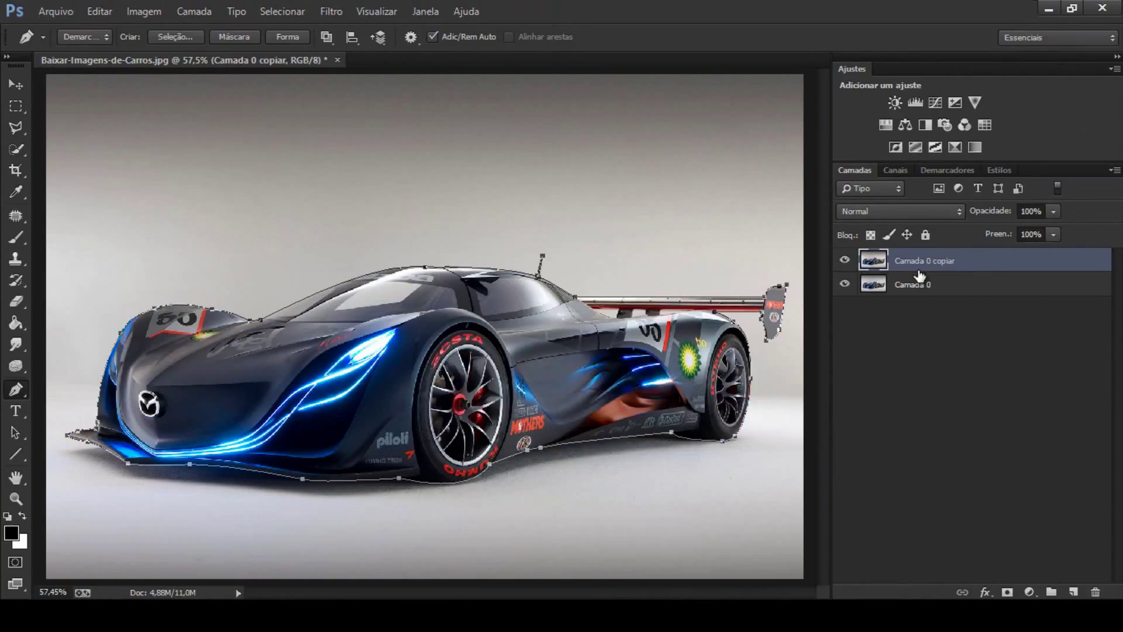
left_click_drag(920, 274, 921, 276)
key("ctrl+z")
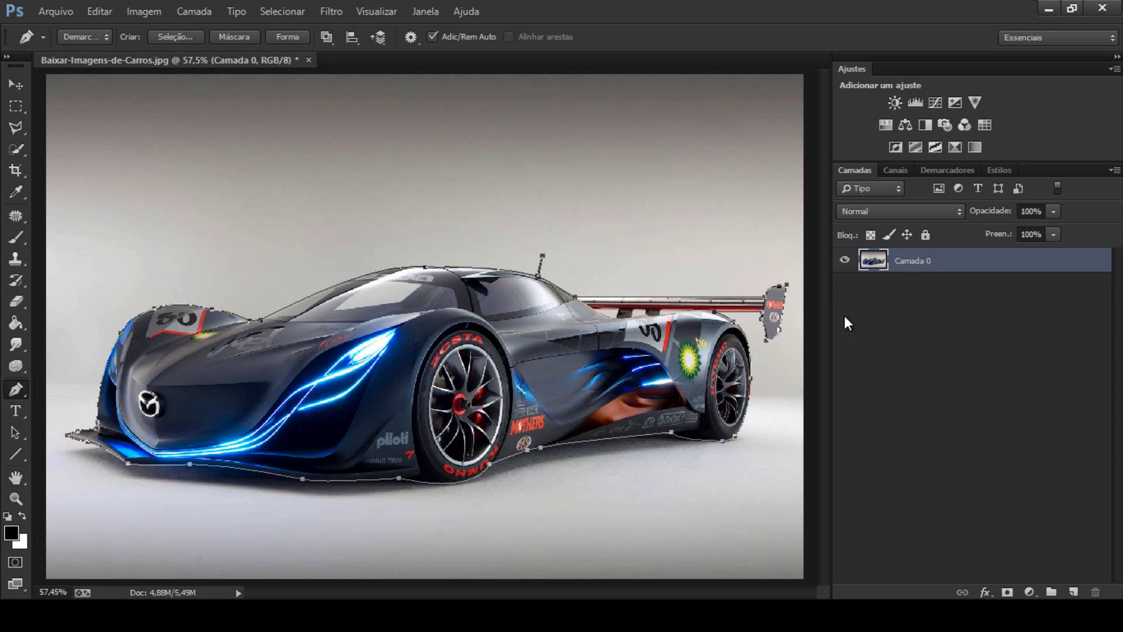
- Convert the closed path to a selection and copy the car onto a new layer, briefly hiding Camada 0 to check the cutout
key("ctrl+Return")
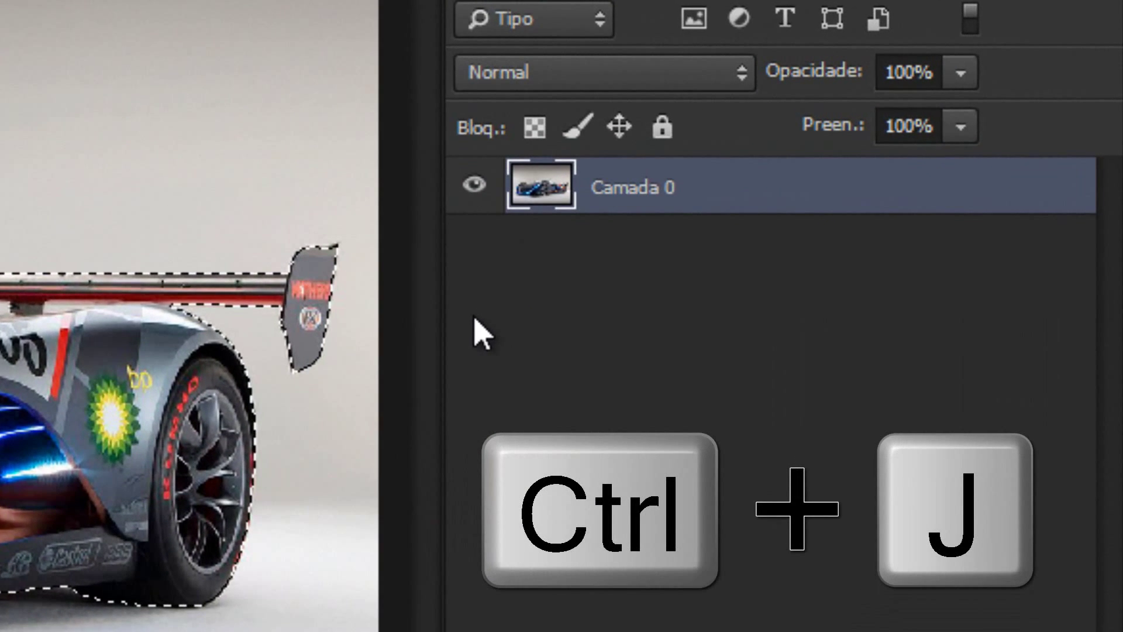
key("ctrl+j")
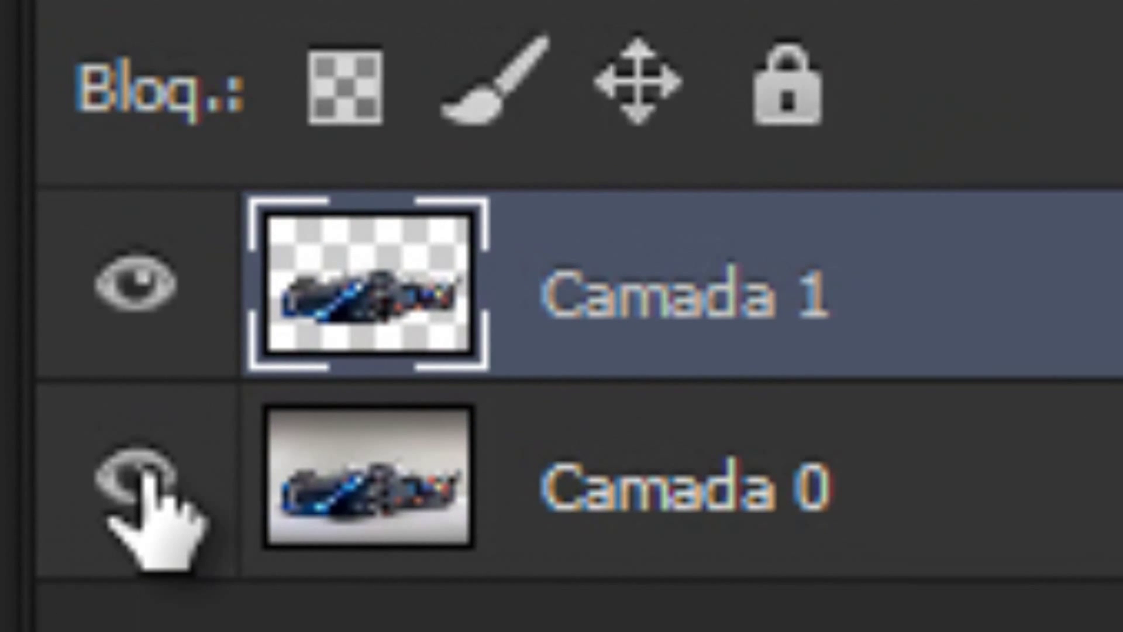
left_click(145, 474)
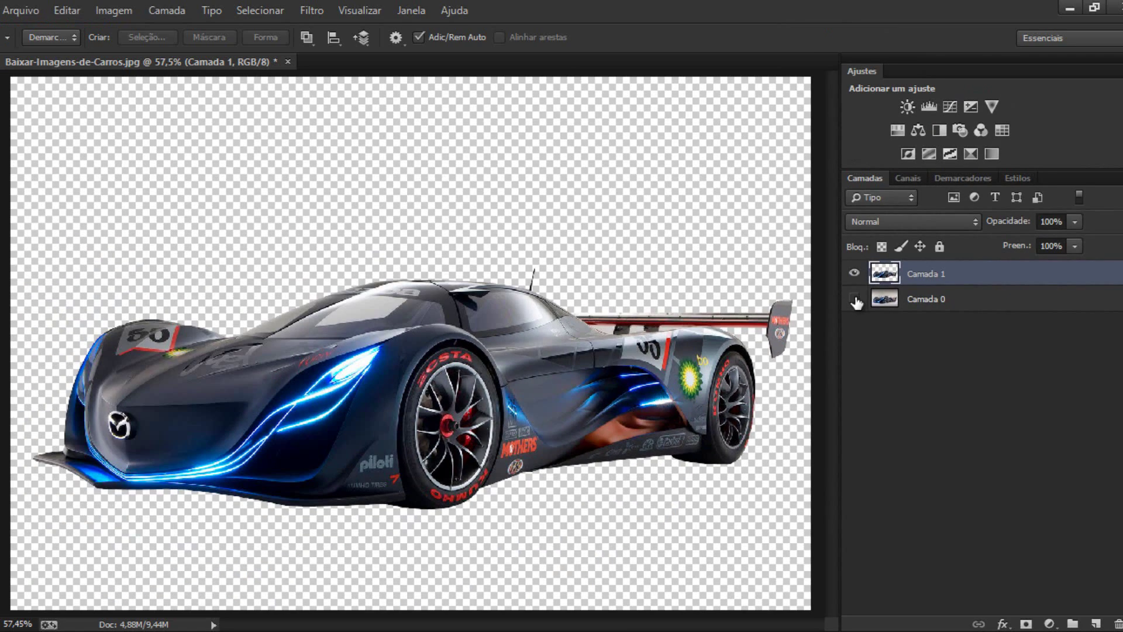
left_click(855, 300)
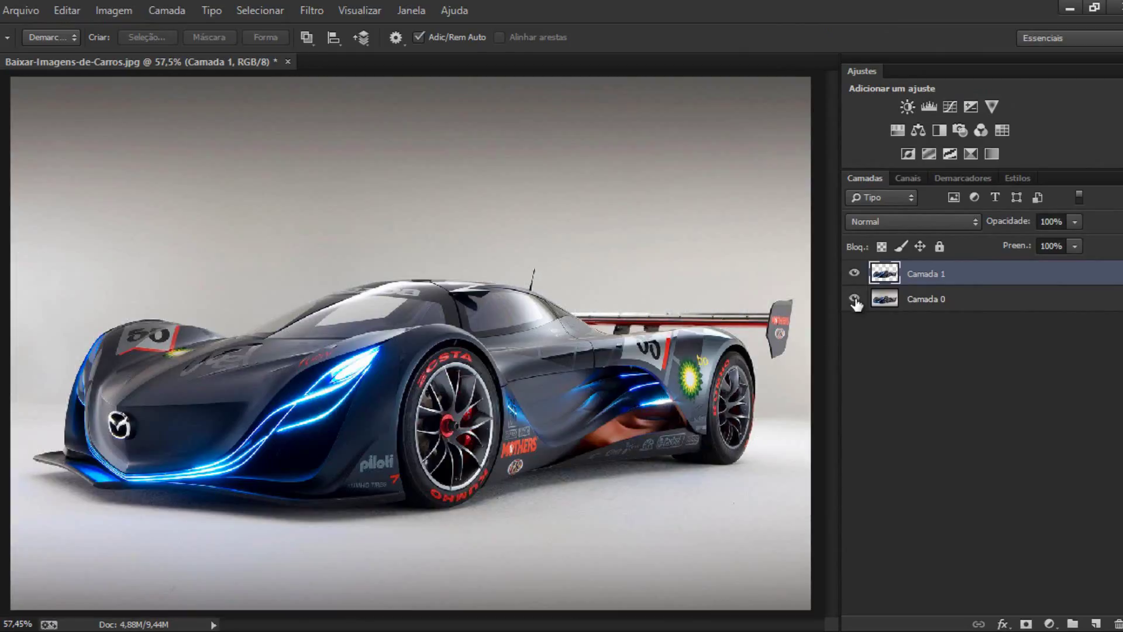
- Place the image wallpaper-do-deserto.jpg from the FINE ART folder into the document
left_click(867, 462)
key("v")
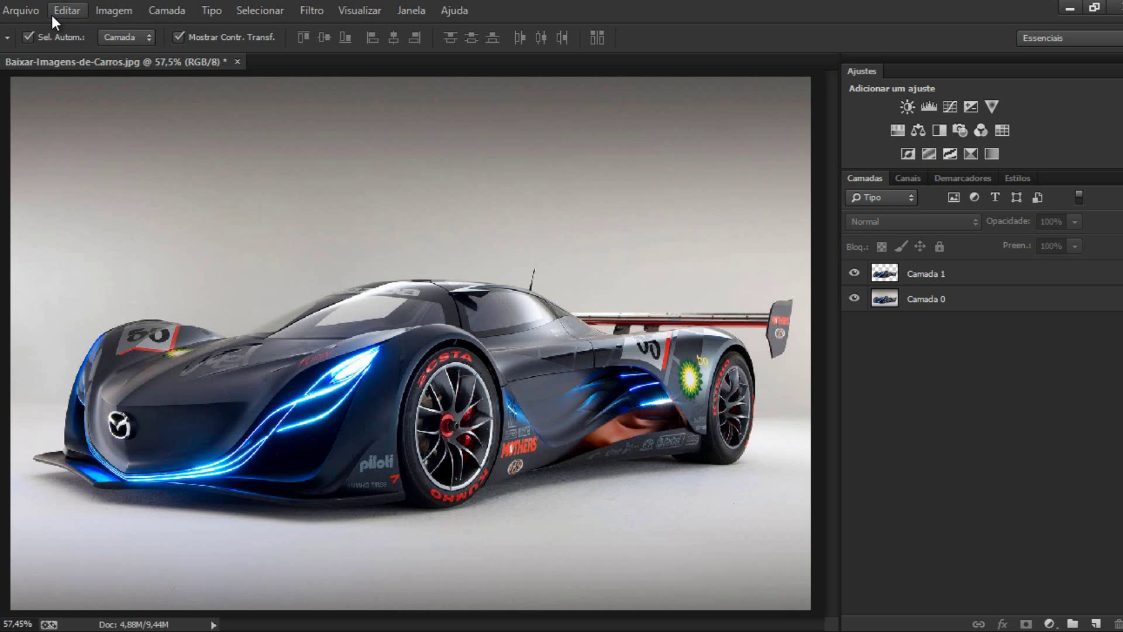
left_click(28, 13)
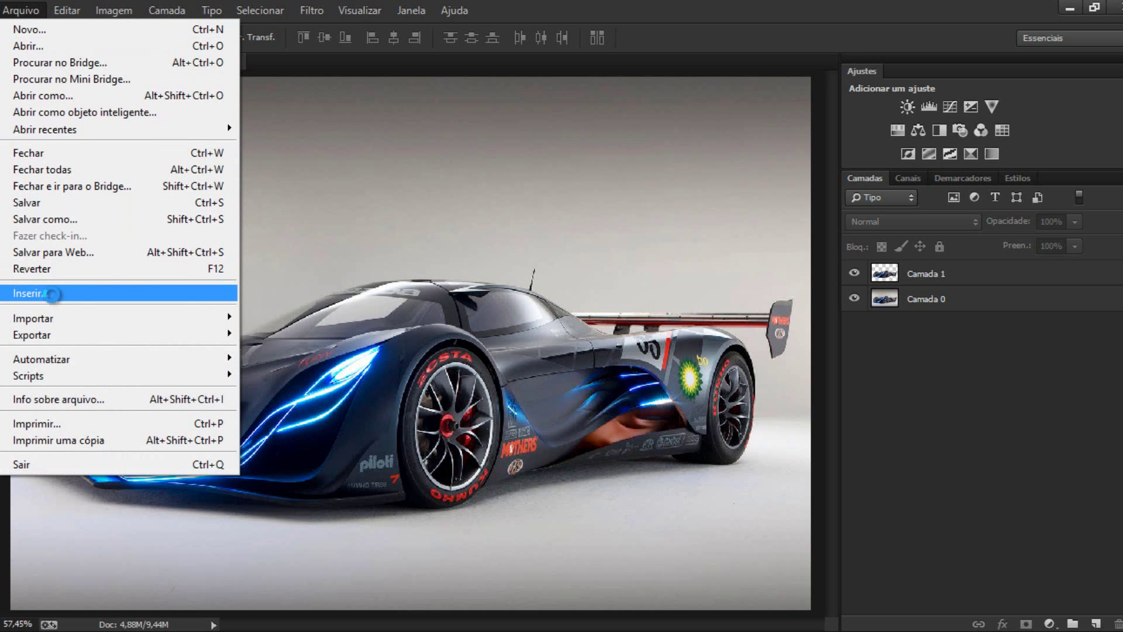
left_click(51, 293)
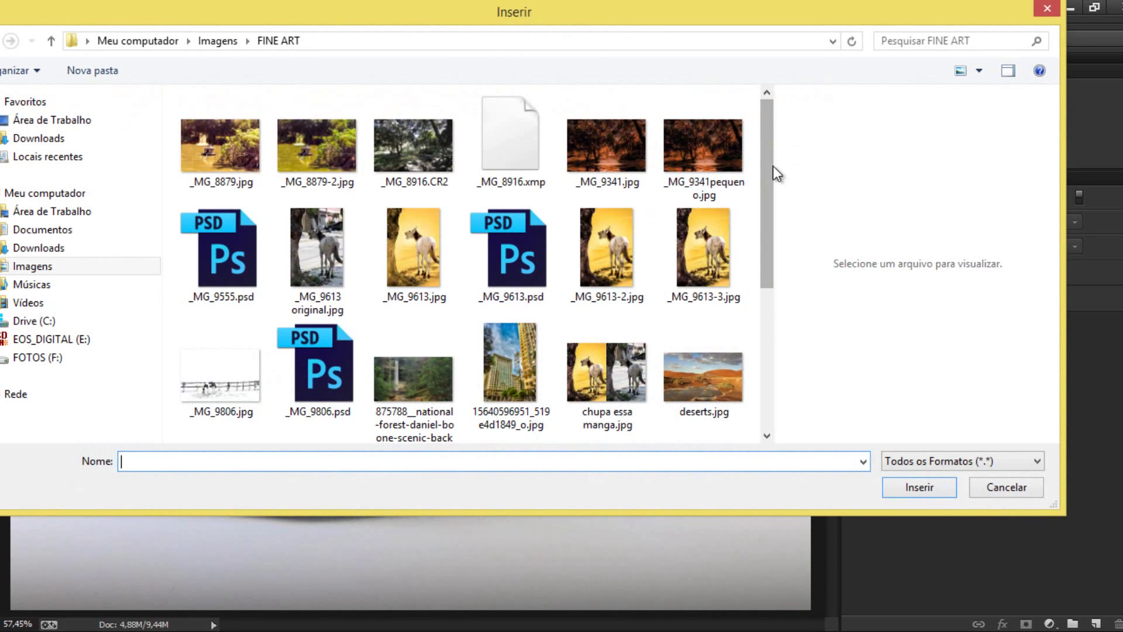
left_click_drag(773, 170, 686, 342)
left_click(328, 386)
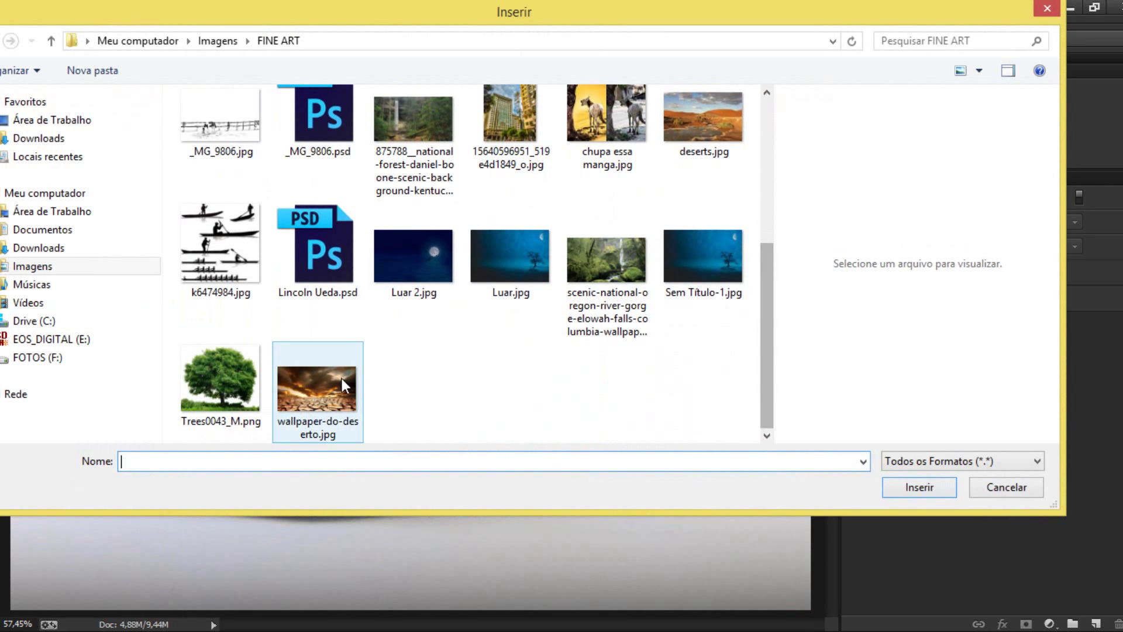
left_click(911, 488)
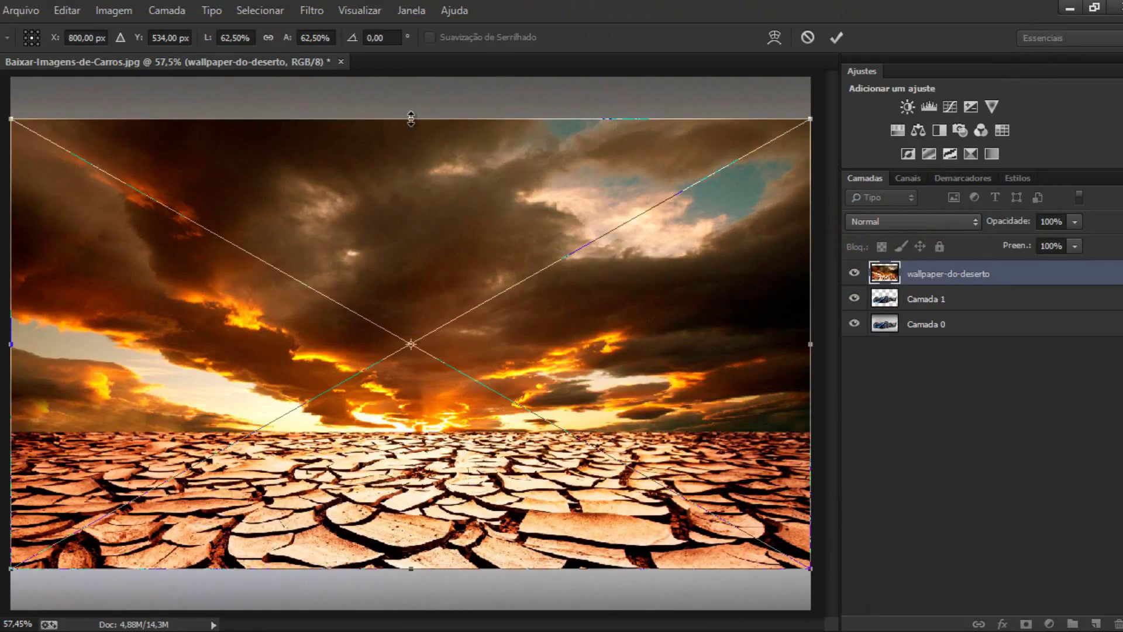
- Stretch the desert image vertically to fill the canvas and move its layer directly below Camada 1
left_click_drag(412, 117, 418, 79)
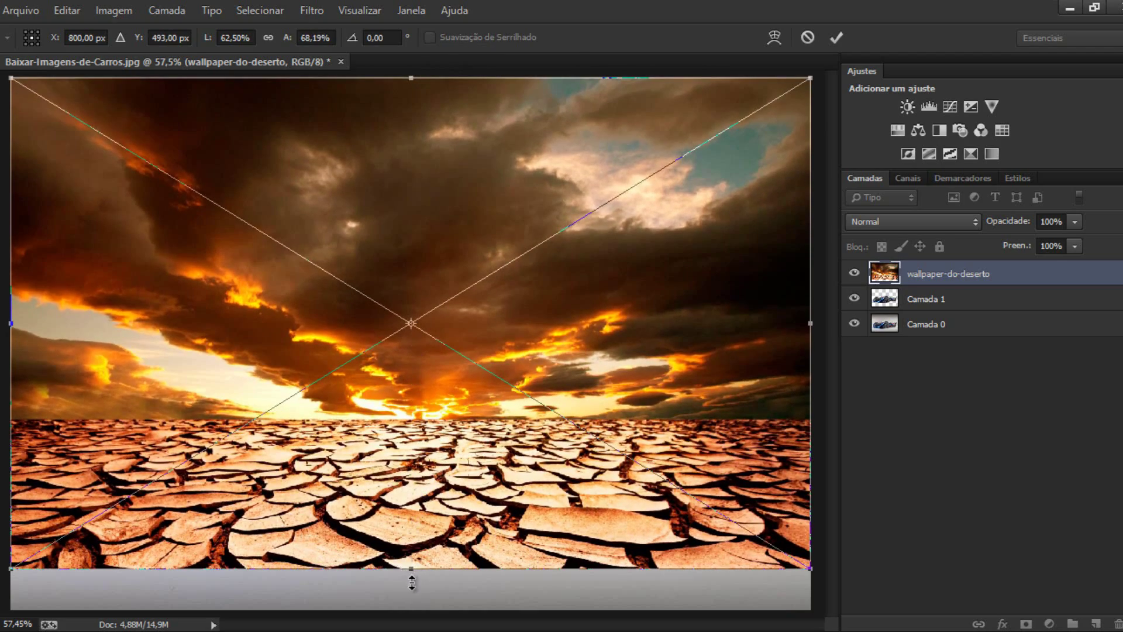
left_click_drag(412, 583, 409, 613)
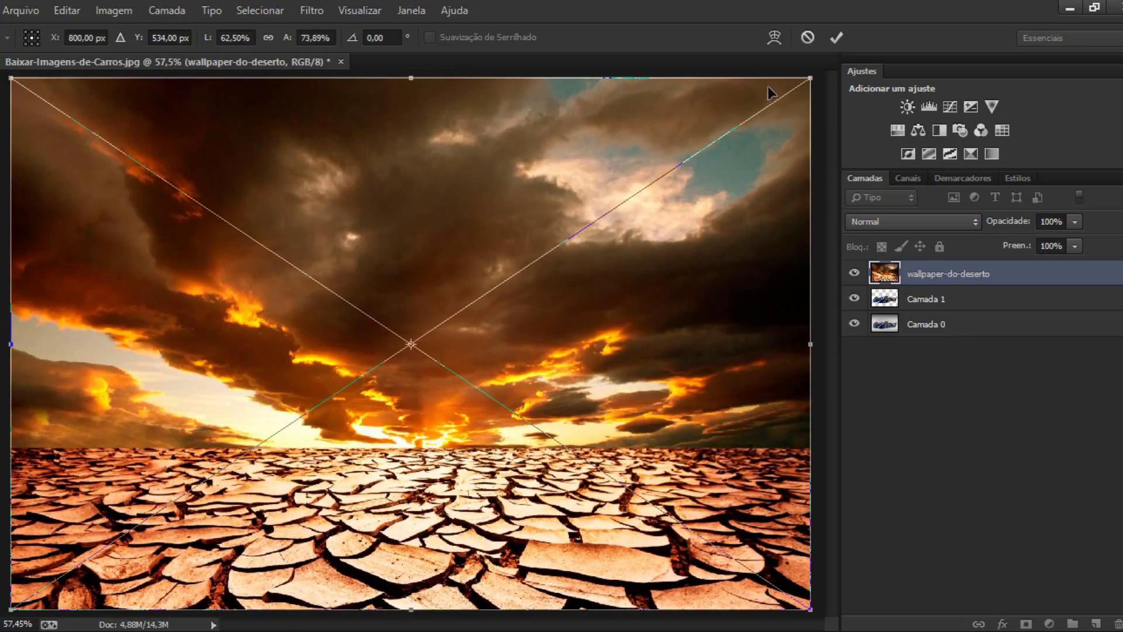
left_click(838, 37)
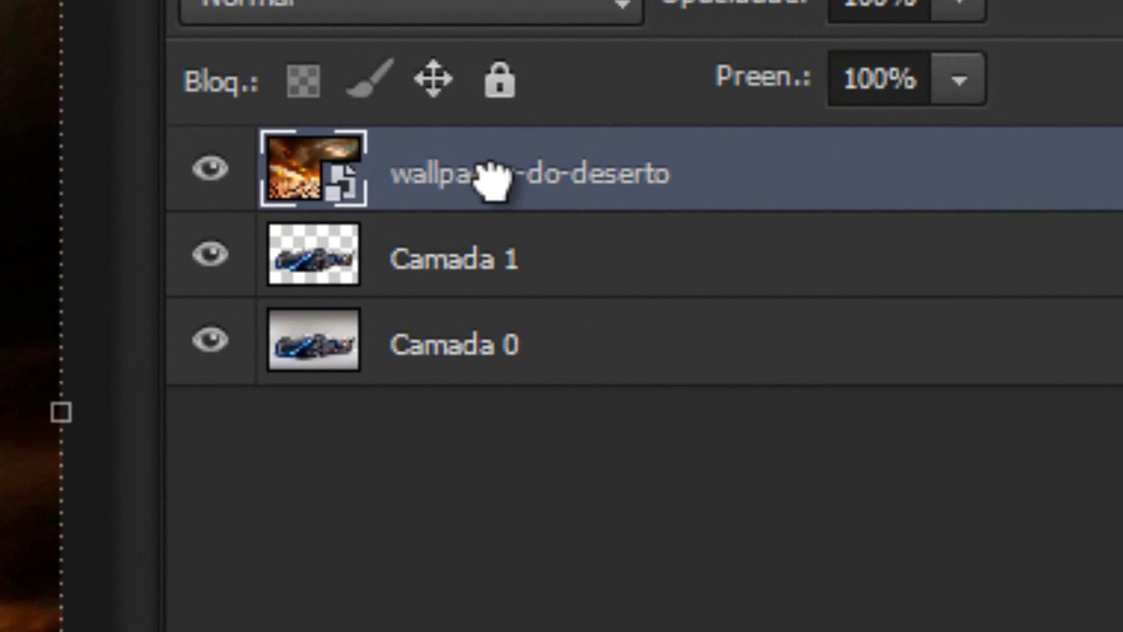
left_click_drag(579, 195, 571, 244)
left_click_drag(479, 231, 471, 293)
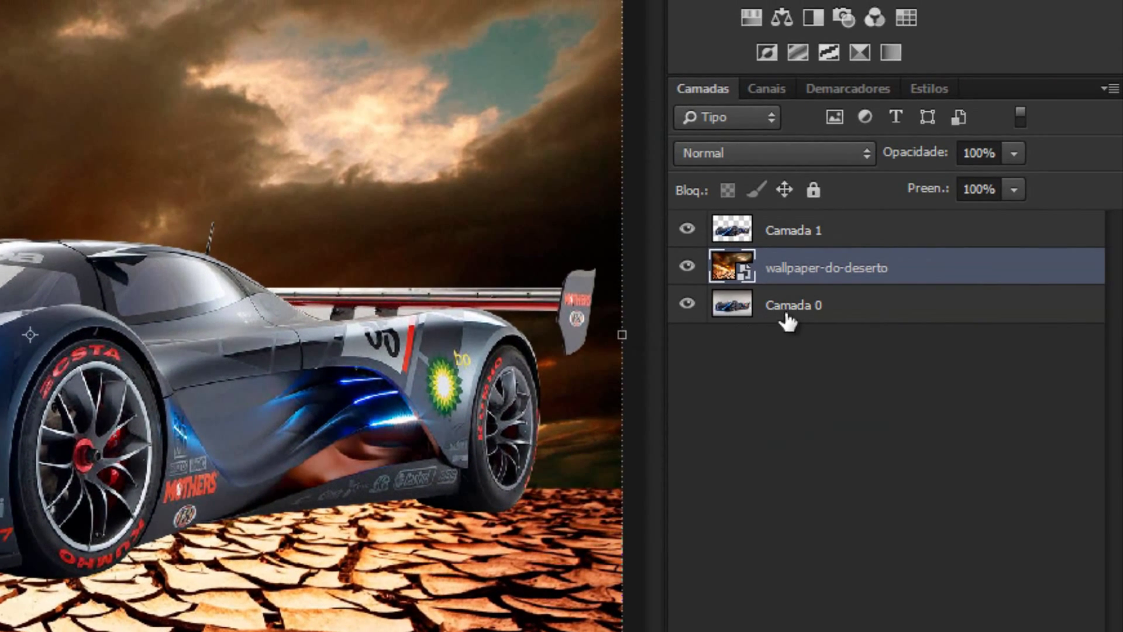
- Hide and restore the wallpaper-do-deserto and Camada 0 layers to examine the cutout against different backgrounds
left_click(689, 266)
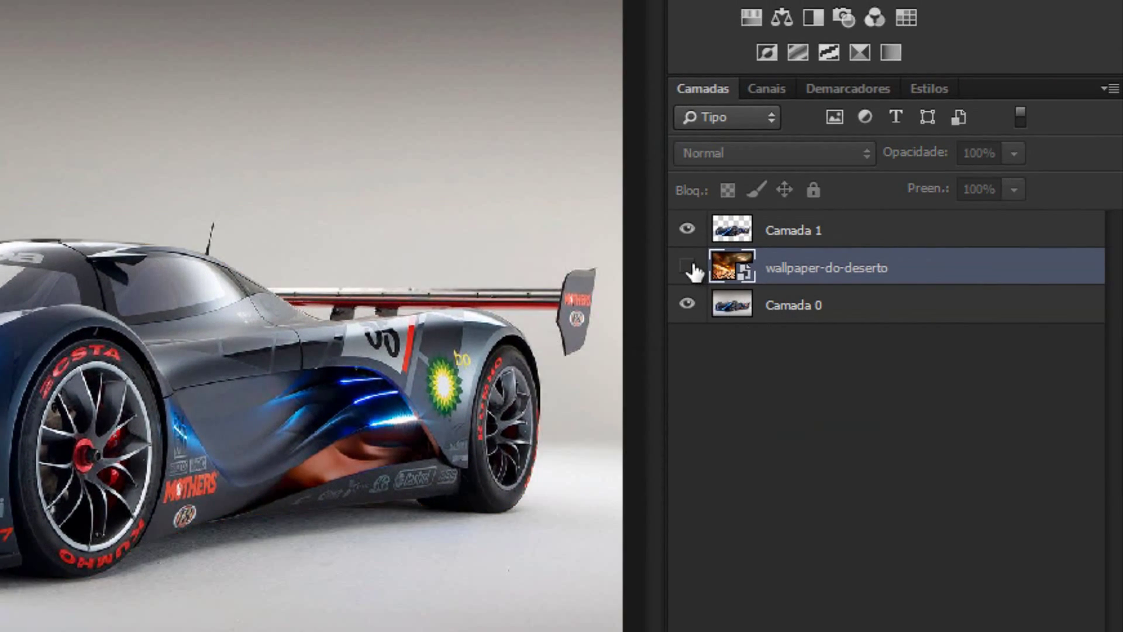
left_click(687, 303)
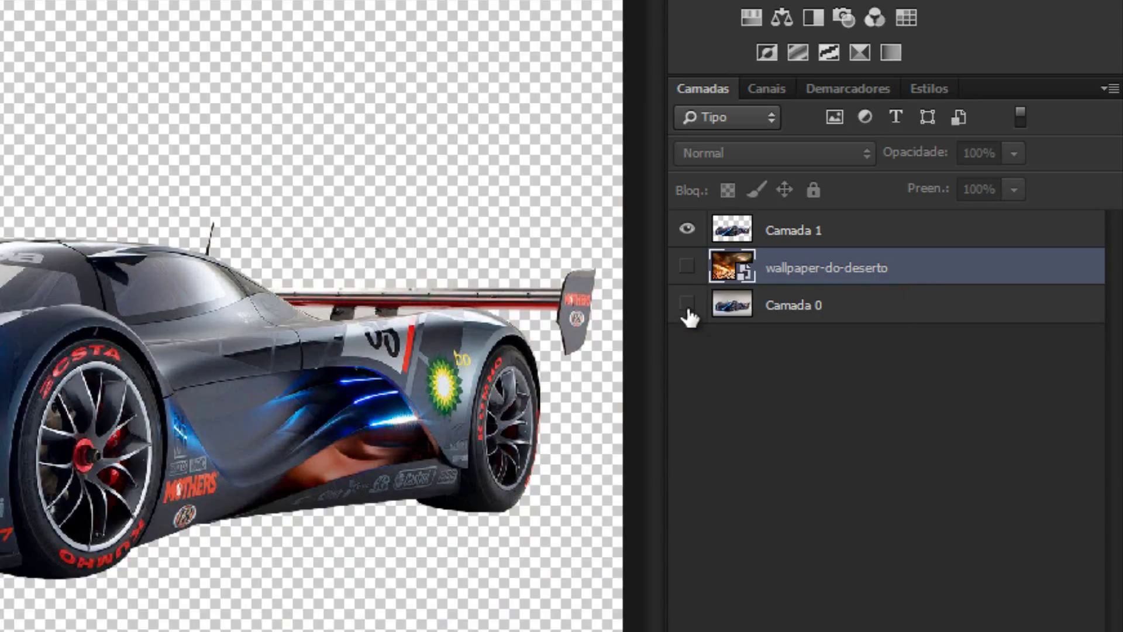
left_click(688, 305)
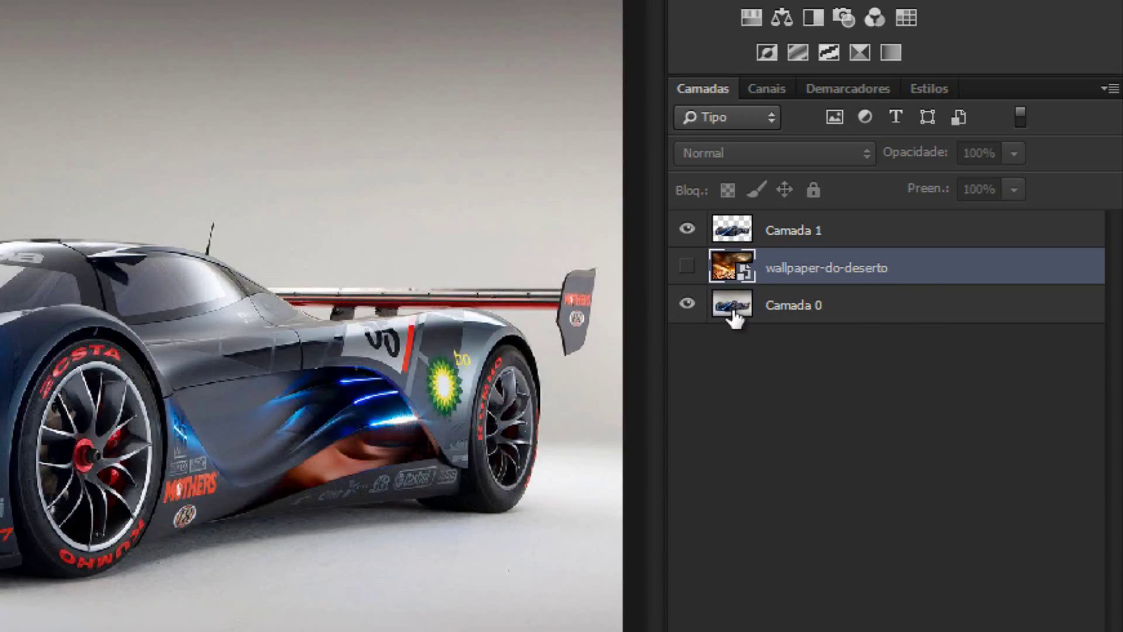
left_click(687, 268)
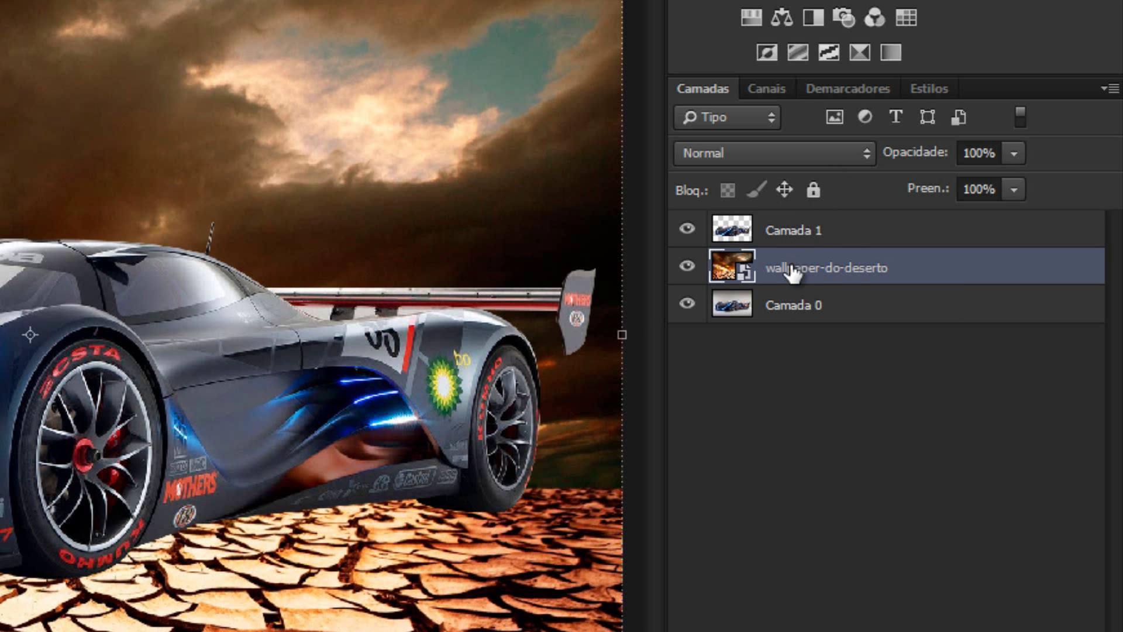
- Set the wallpaper-do-deserto layer's blend mode to Multiplicação, and switch it to the preceding mode, Escurecer
left_click(739, 153)
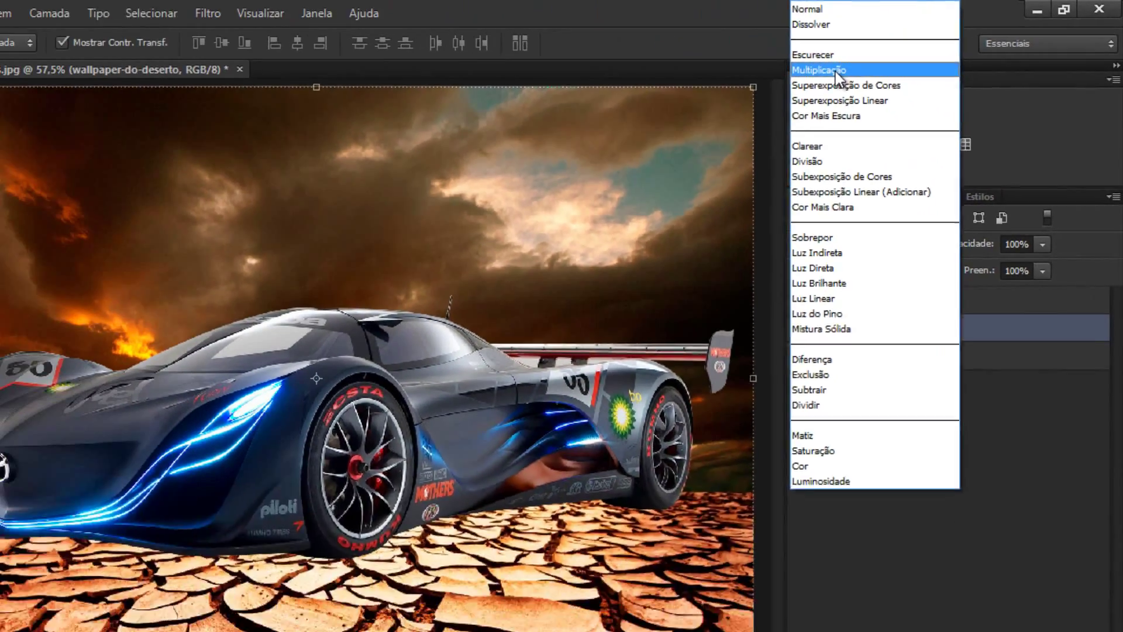
left_click(836, 71)
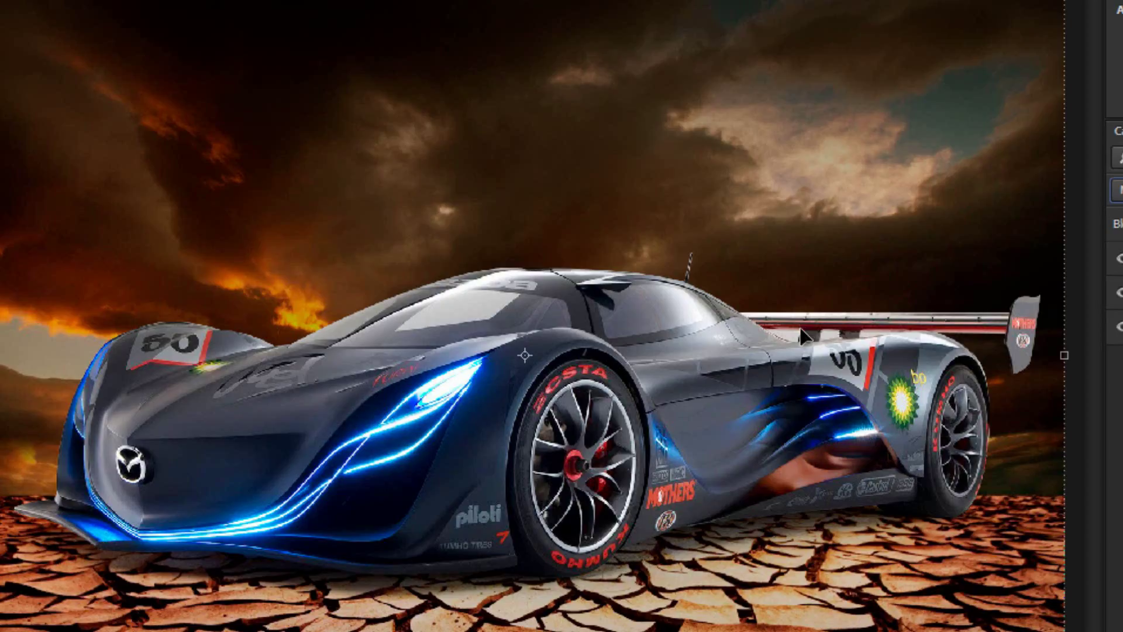
key("Up")
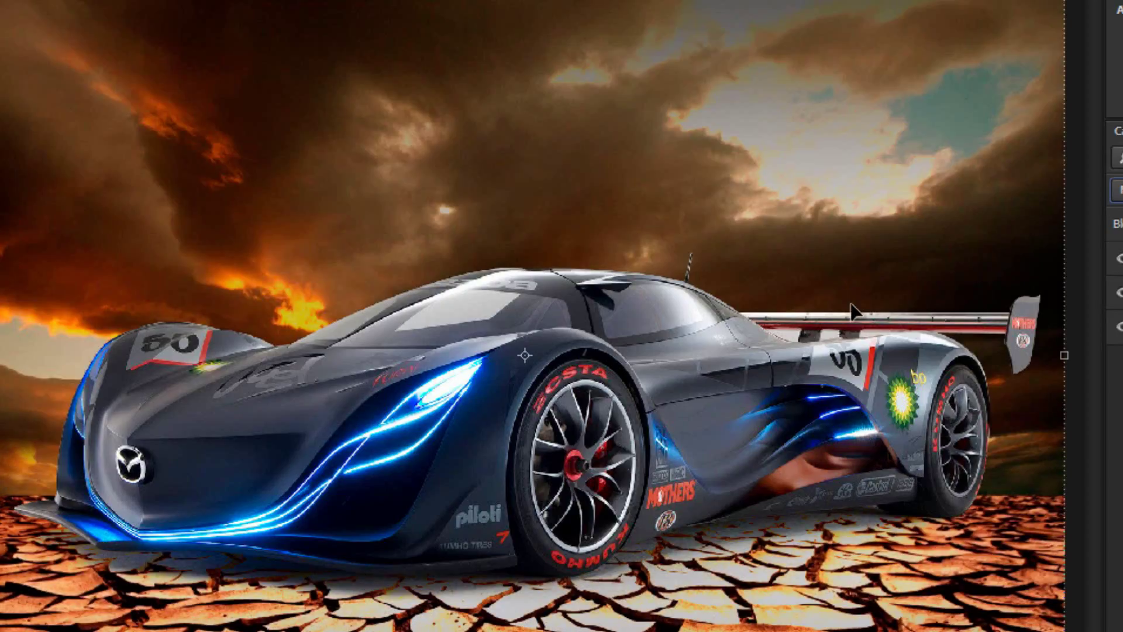